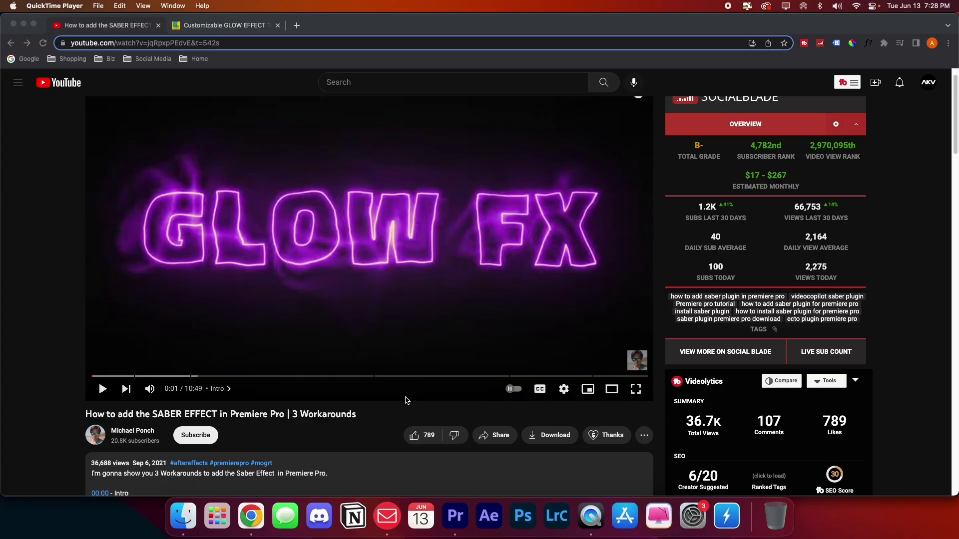
- Enter 0 as the fair price for the GLOW EFFECT template on Gumroad, then return to the Saber project
scroll(406, 401, down, 5)
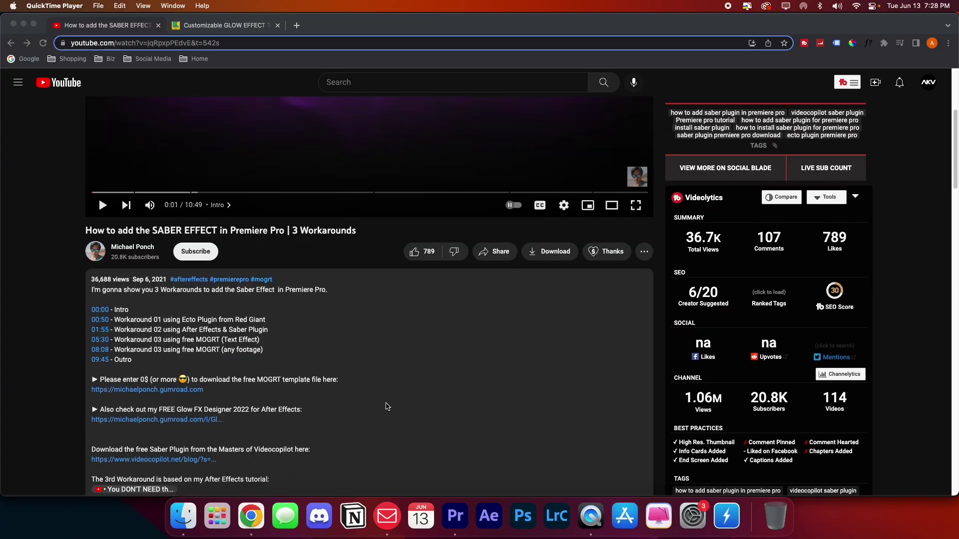
click(190, 25)
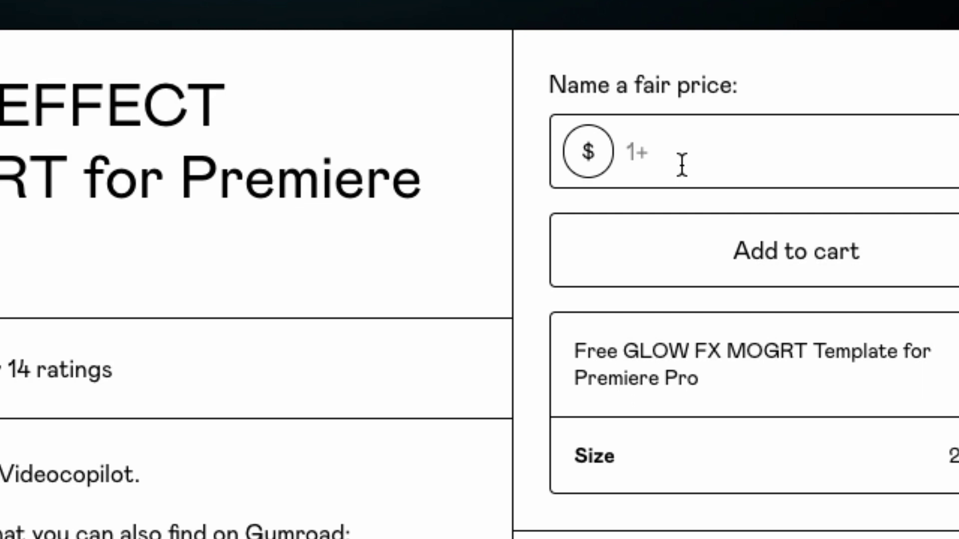
click(682, 164)
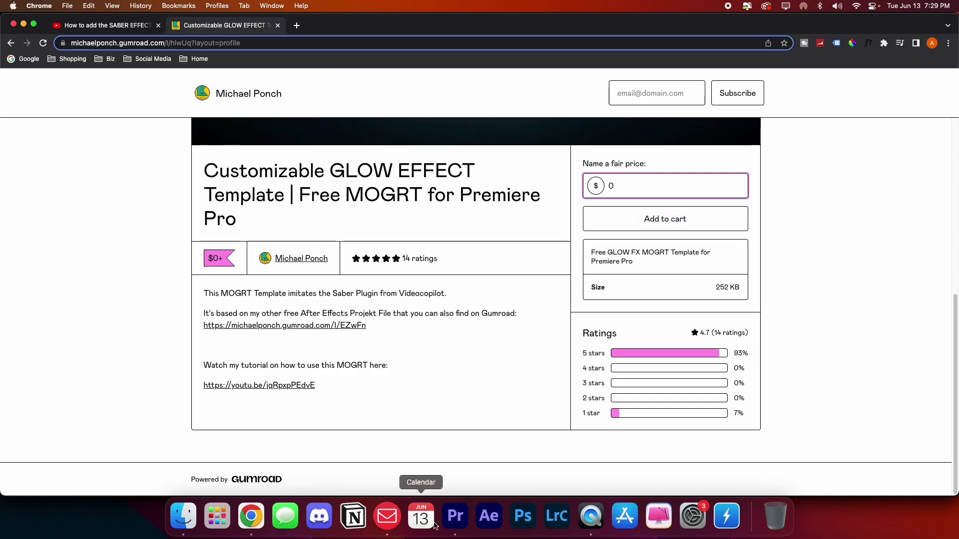
click(456, 517)
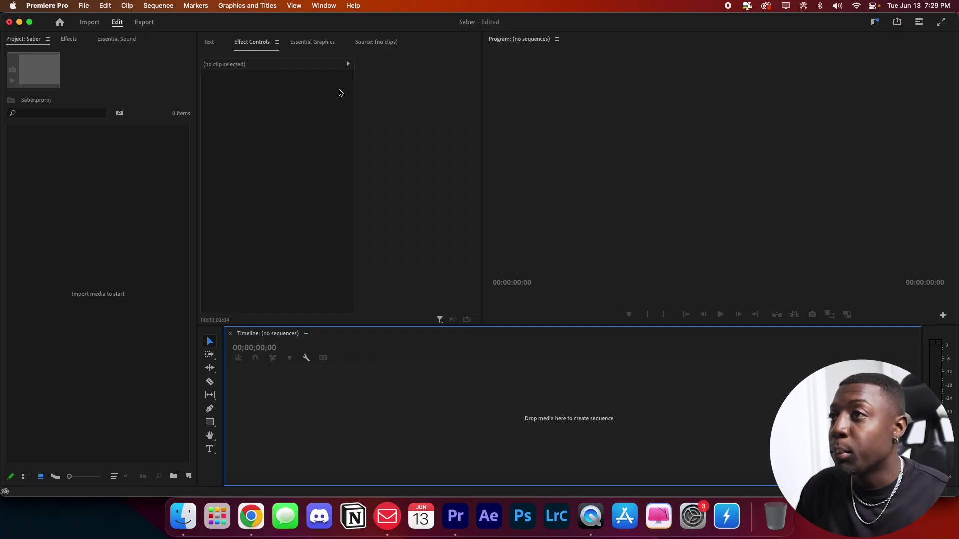
- Install the downloaded GlowFX .mogrt as a motion graphics template
click(315, 42)
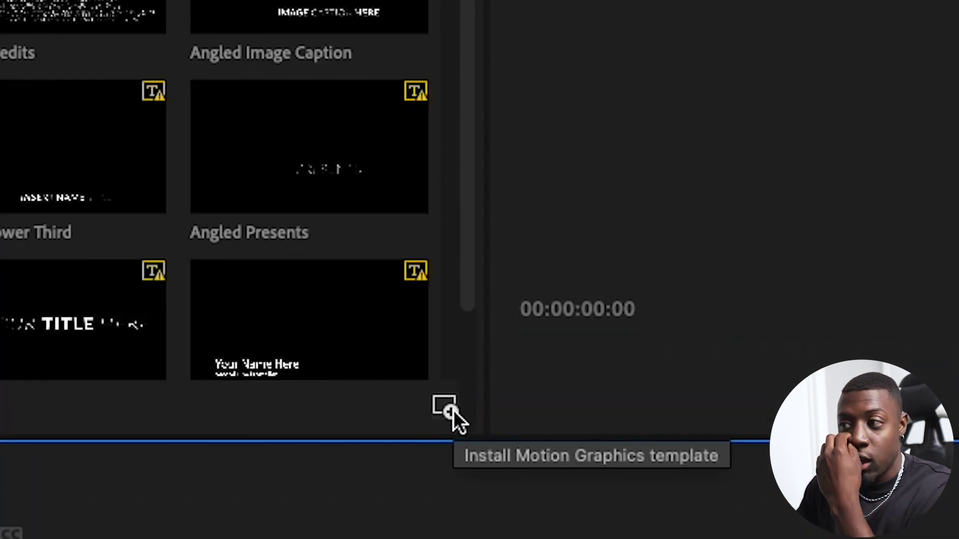
click(449, 409)
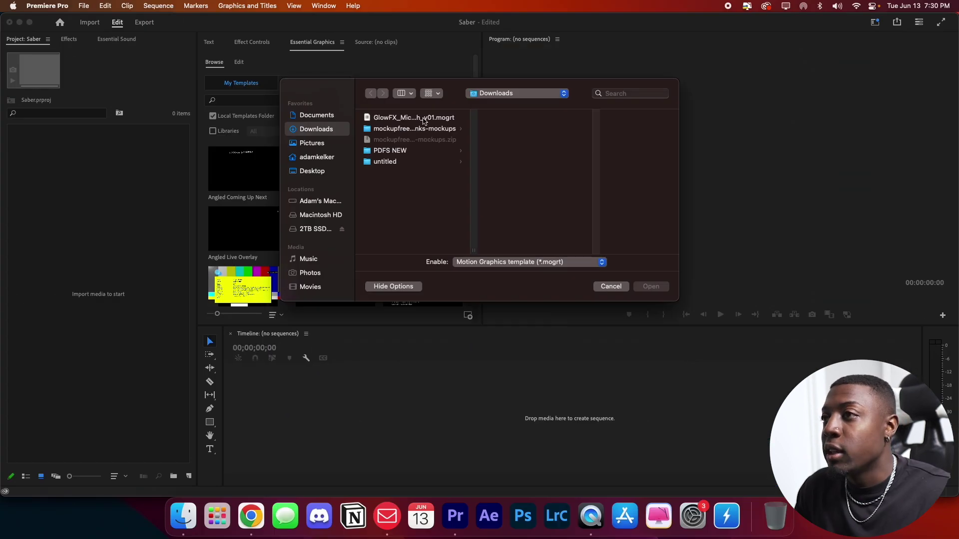
click(423, 119)
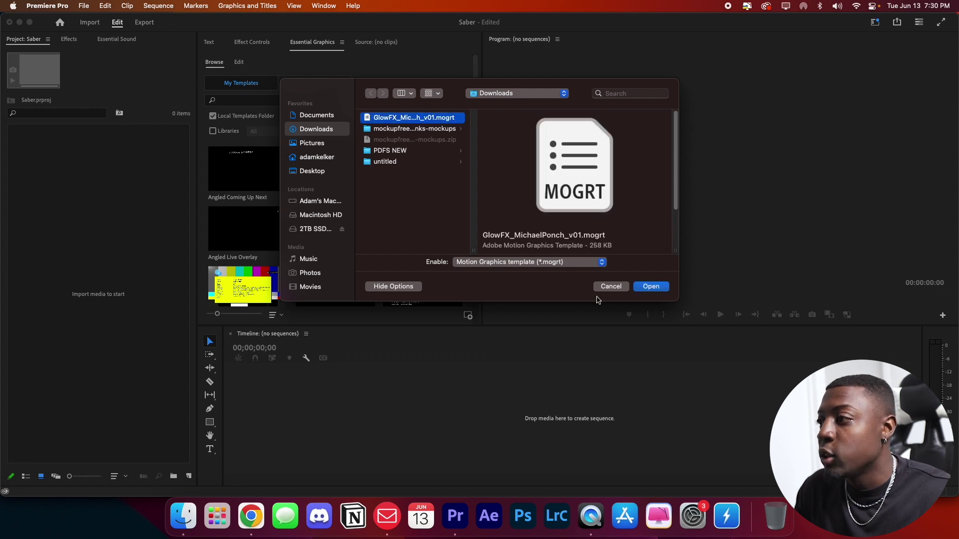
click(611, 286)
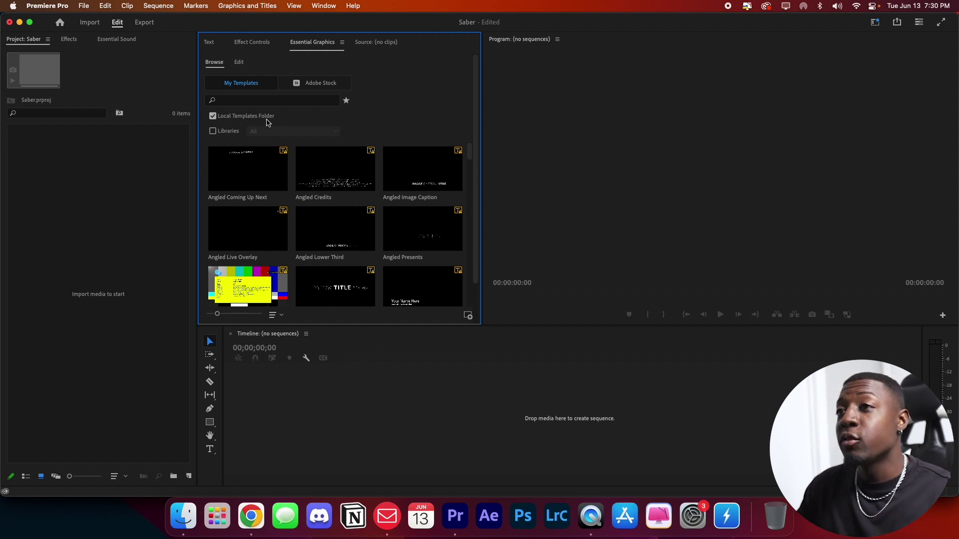
- Search local templates for 'saber' and rename the result to Saber Effect
click(235, 119)
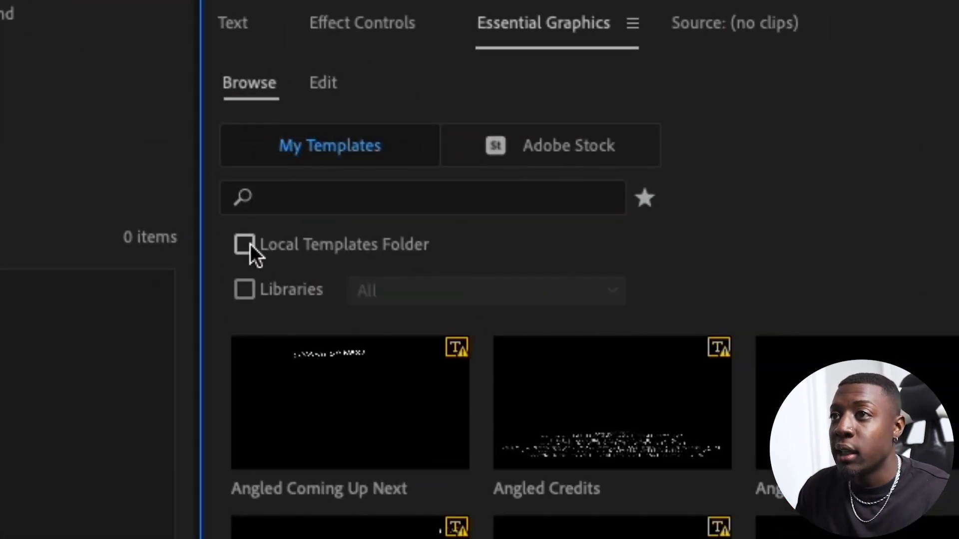
click(326, 199)
text(saber)
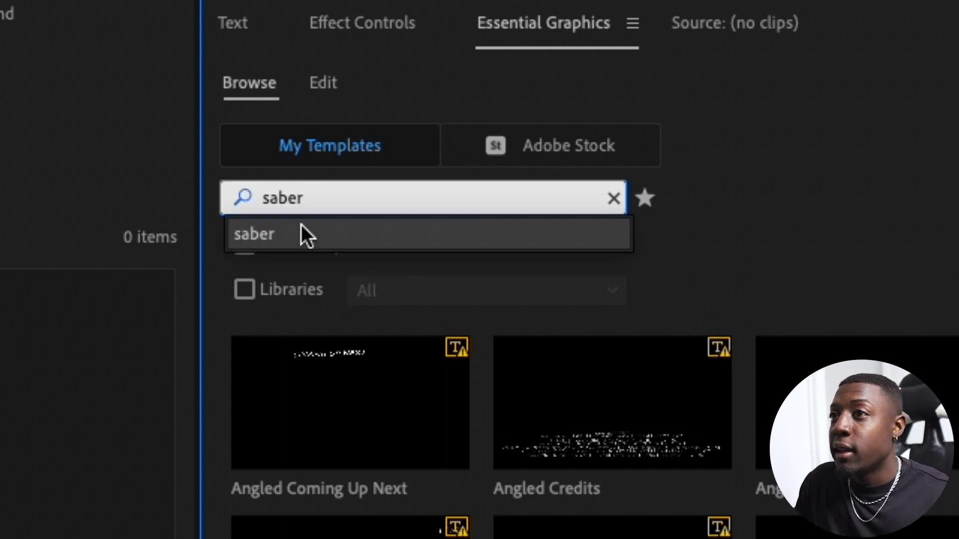
click(303, 229)
right_click(358, 472)
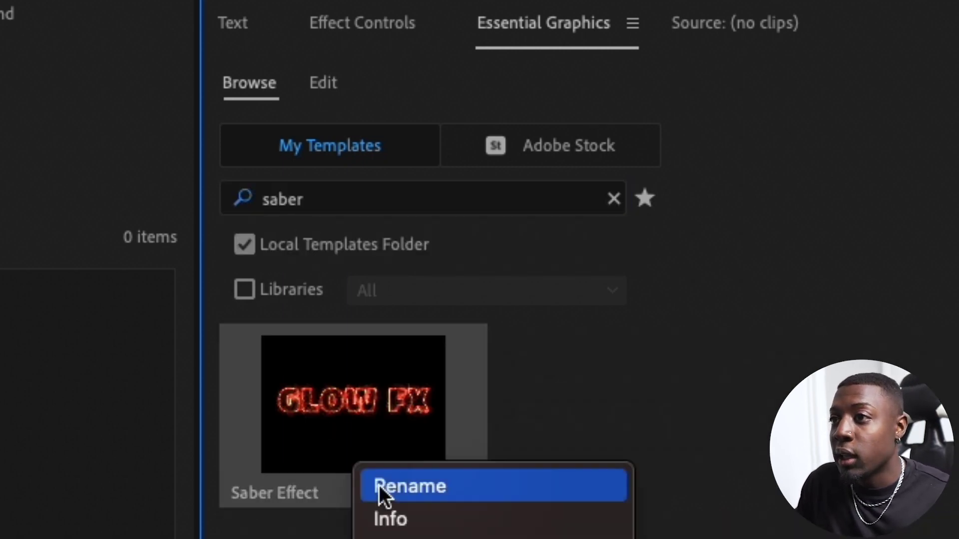
click(328, 472)
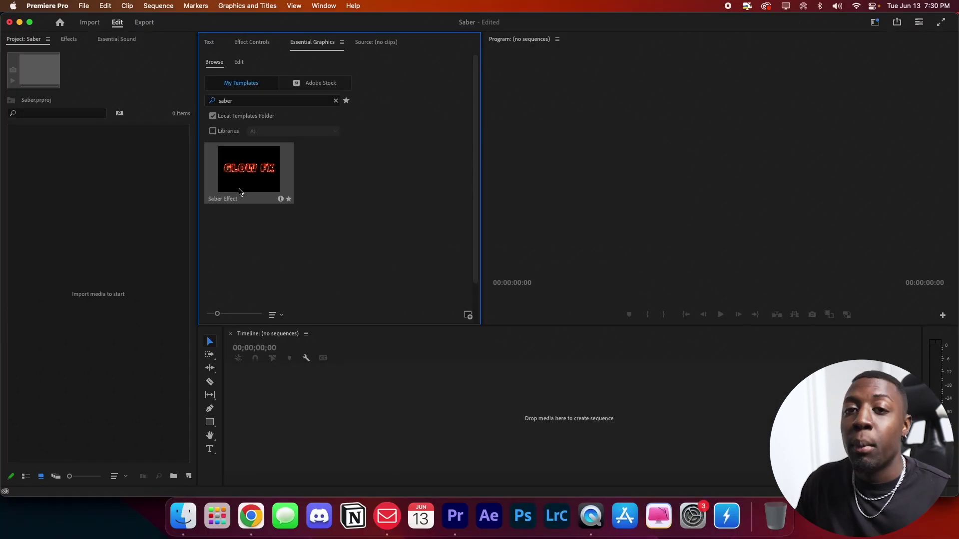
- Stack the Green Screen clip on V2 above Yeat 3.mp4 on V1 in the Yeat 3 sequence
drag(240, 191, 340, 341)
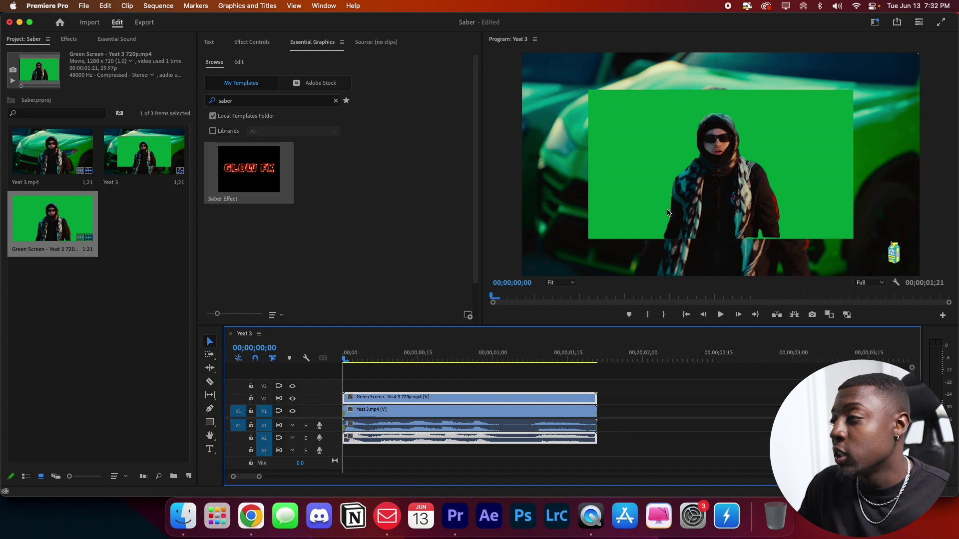
- Scale the Green Screen clip to frame size and apply Ultra Key to it
click(393, 405)
right_click(399, 404)
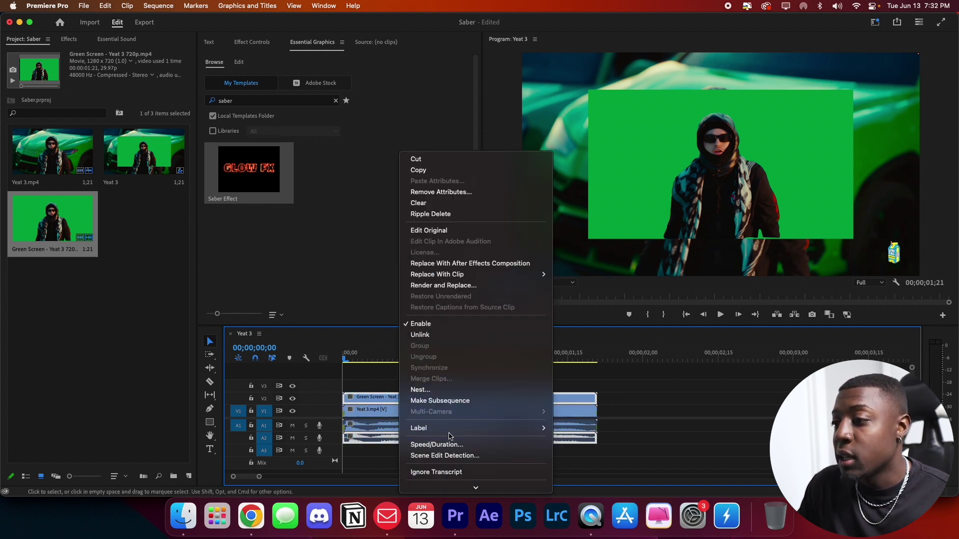
click(449, 442)
click(74, 40)
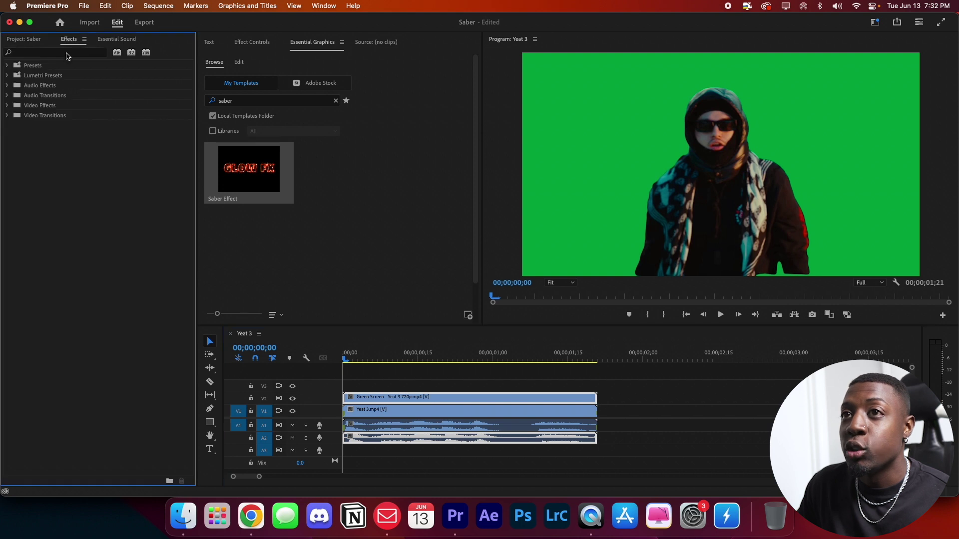
click(66, 53)
text(ultra)
drag(46, 125, 422, 404)
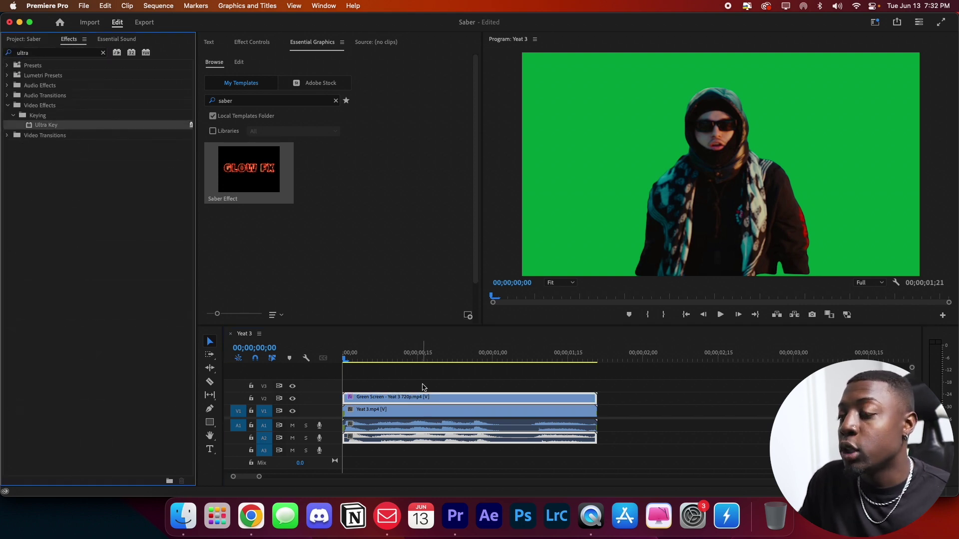
- Set Ultra Key to Aggressive and sample the green backdrop as the key colour
click(254, 42)
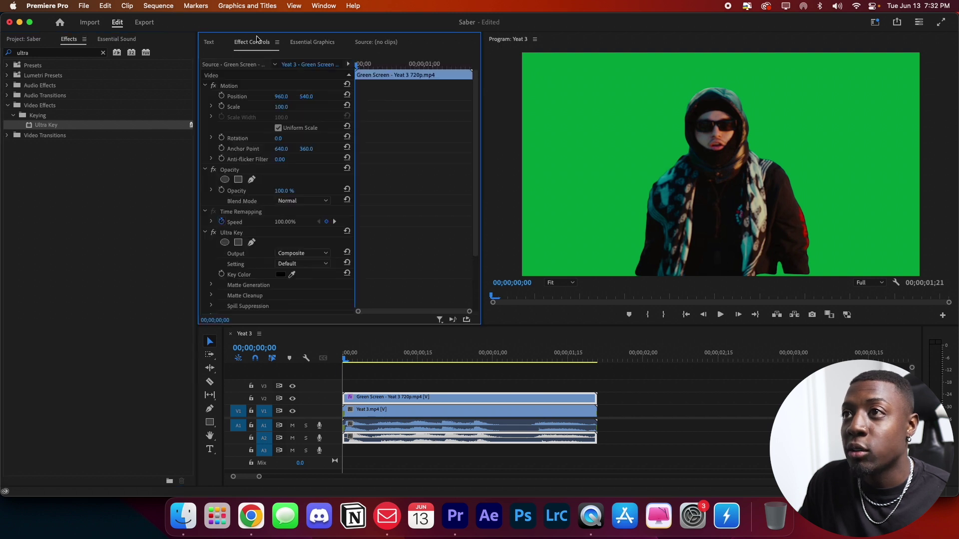
click(296, 265)
click(306, 294)
click(292, 276)
click(615, 137)
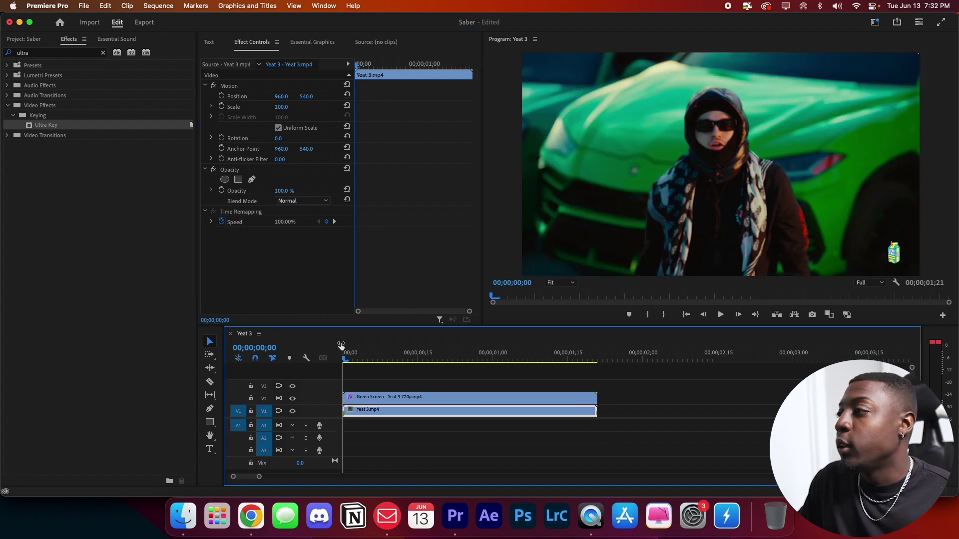
key(space)
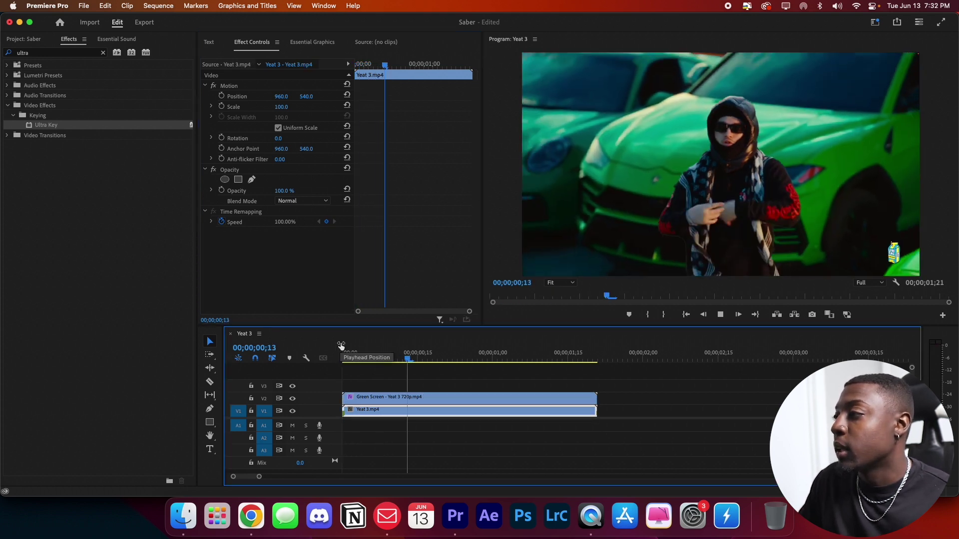
key(space)
- Hide the V1 car footage track and play back the keyed subject alone
click(293, 410)
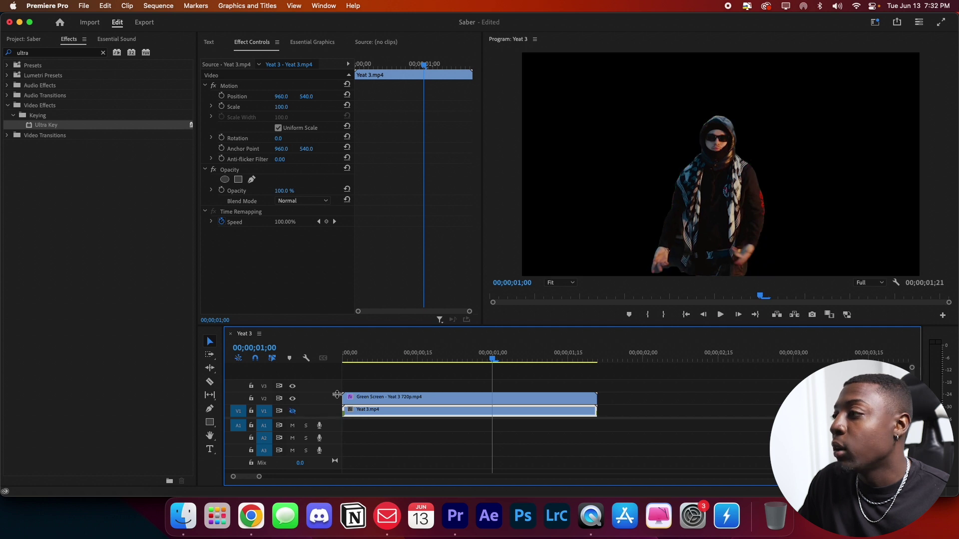
key(Home)
key(space)
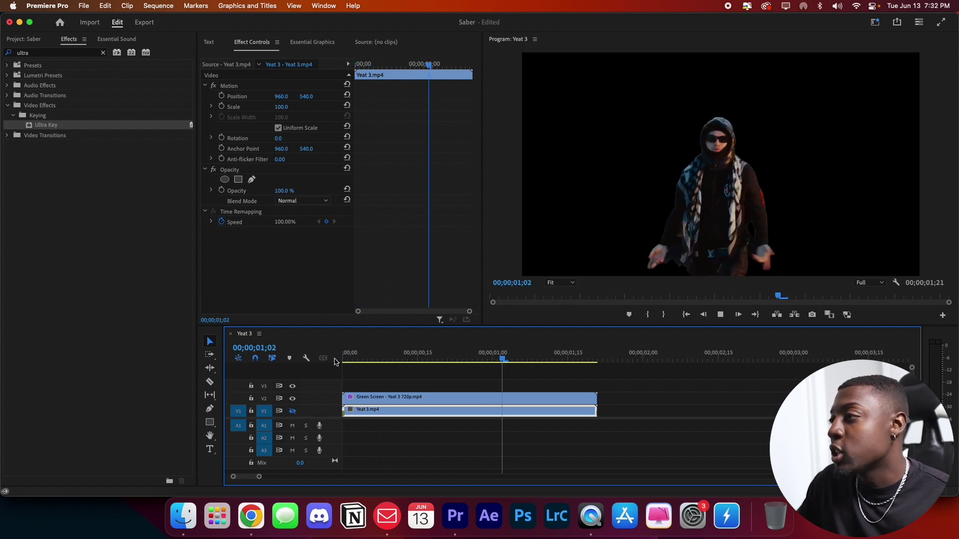
key(Home)
click(367, 398)
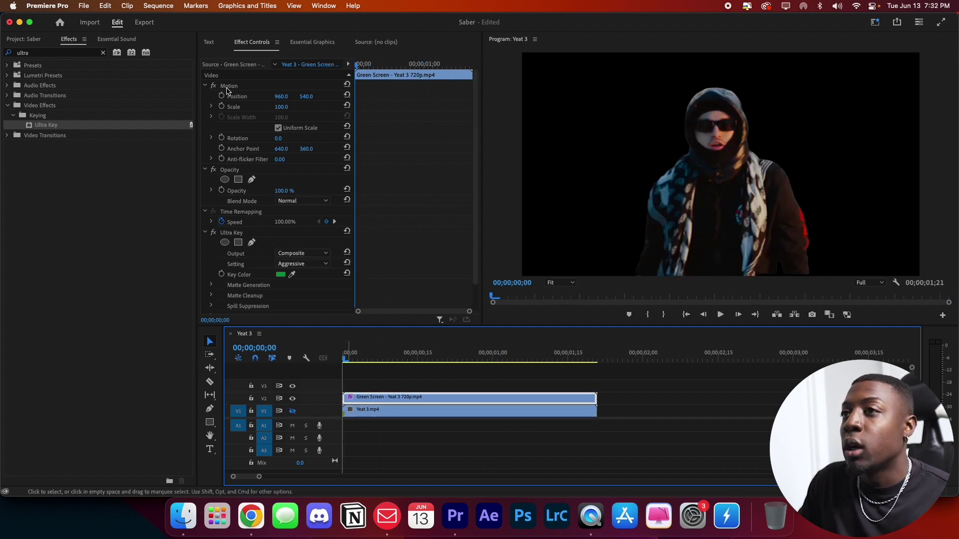
click(284, 110)
- Set Scale to 110 on both the keyed Green Screen clip and Yeat 3.mp4
click(287, 106)
text(110)
key(Return)
click(399, 410)
click(288, 106)
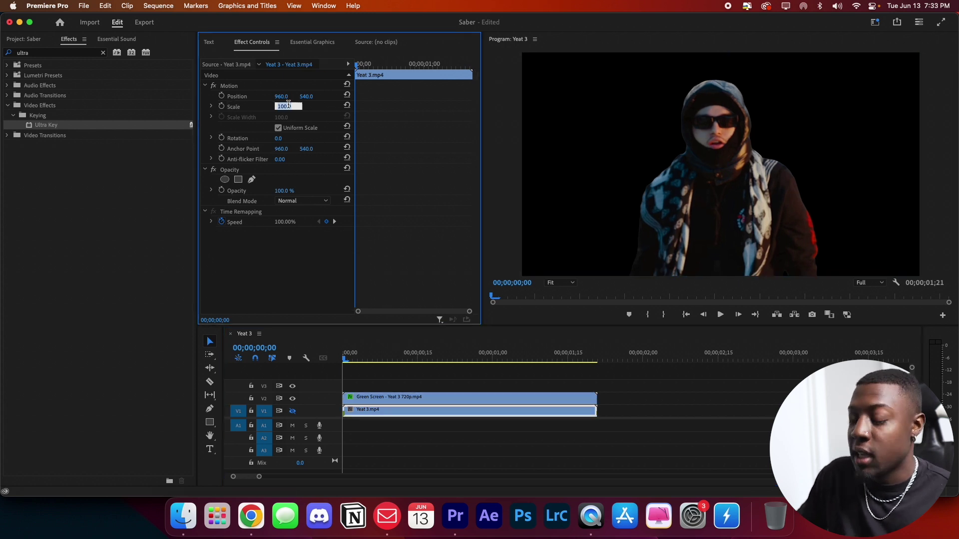
key(Return)
- Show the car track again, preview the composite, and search templates for 'saber'
click(292, 411)
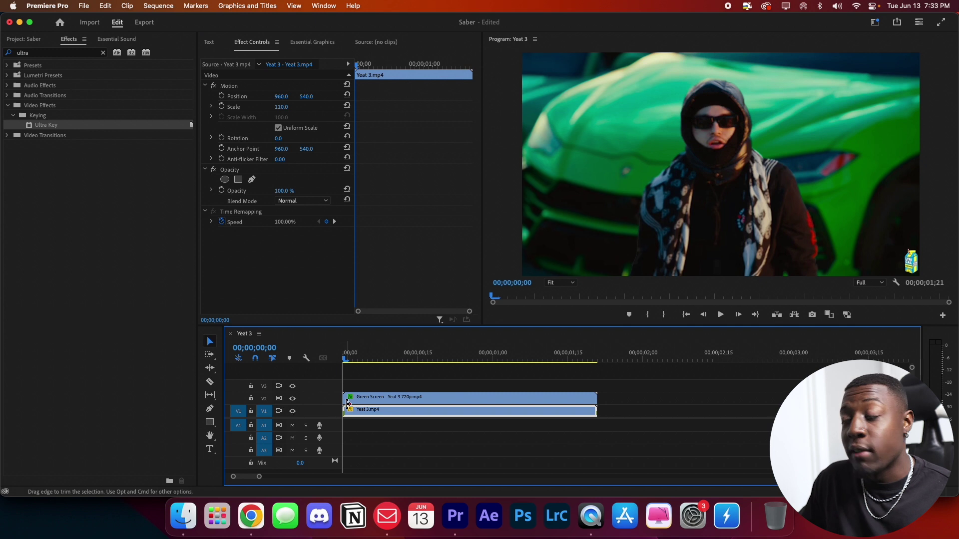
key(space)
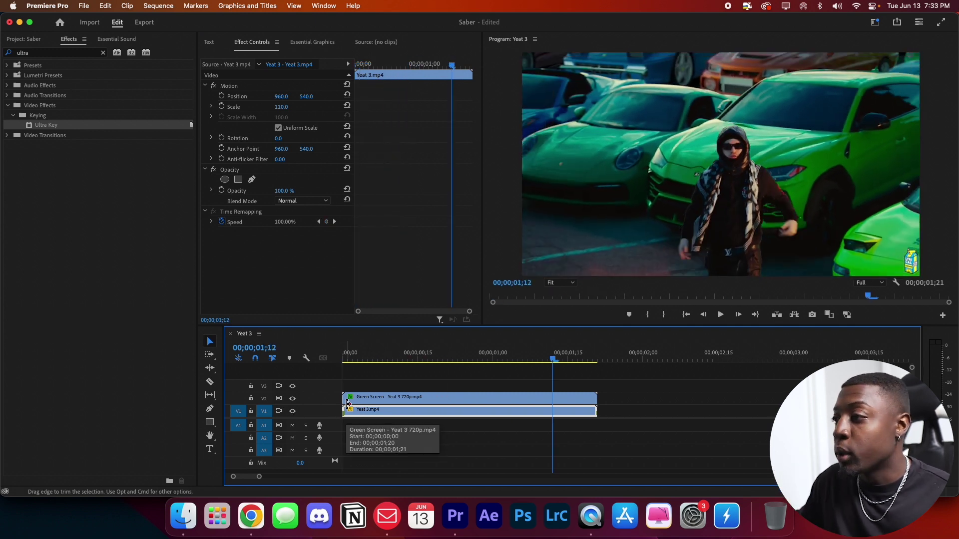
key(space)
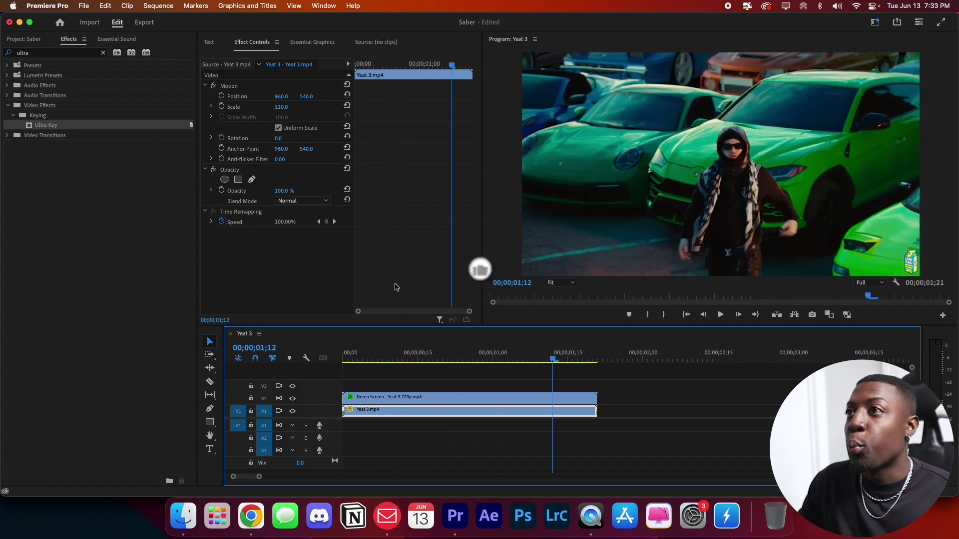
click(313, 43)
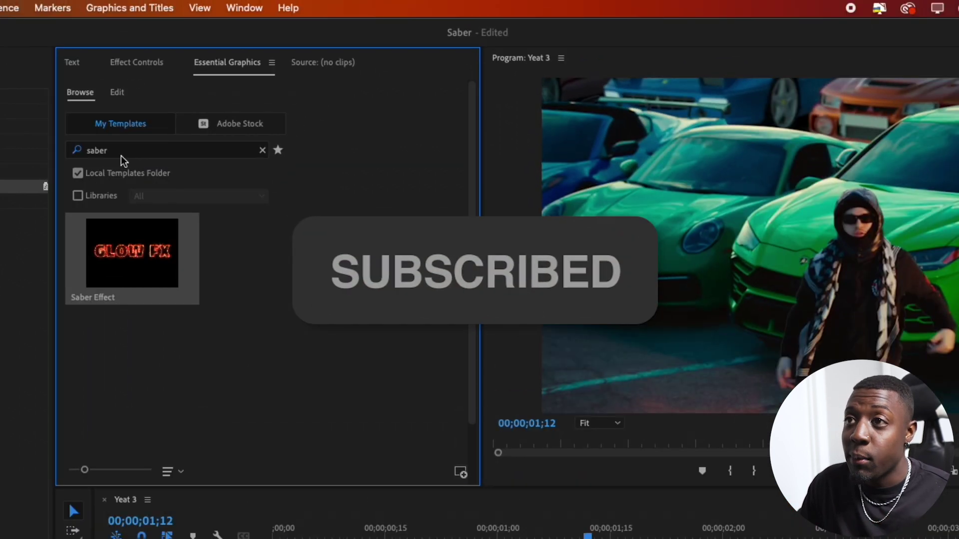
click(121, 155)
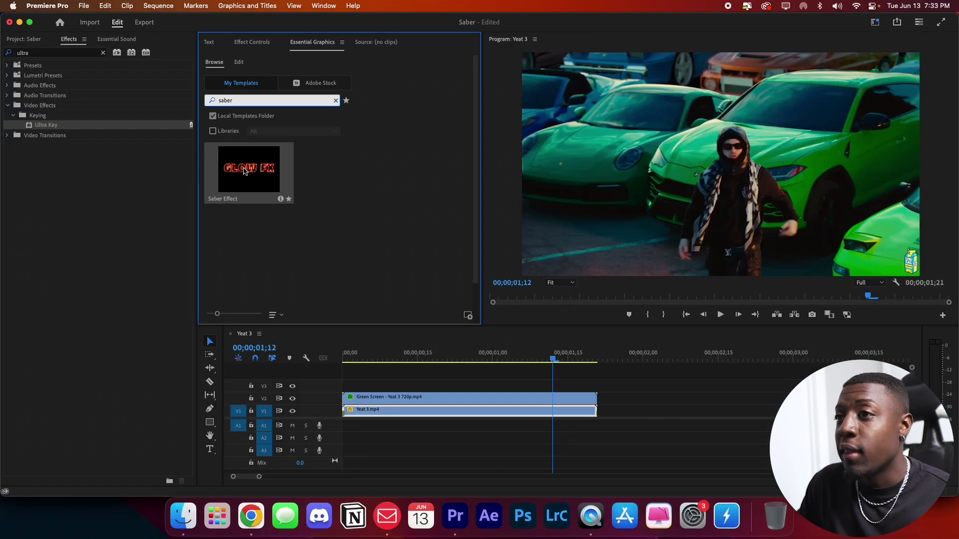
- Place the Saber Effect template on V3 and trim it to match the footage below
drag(245, 173, 351, 385)
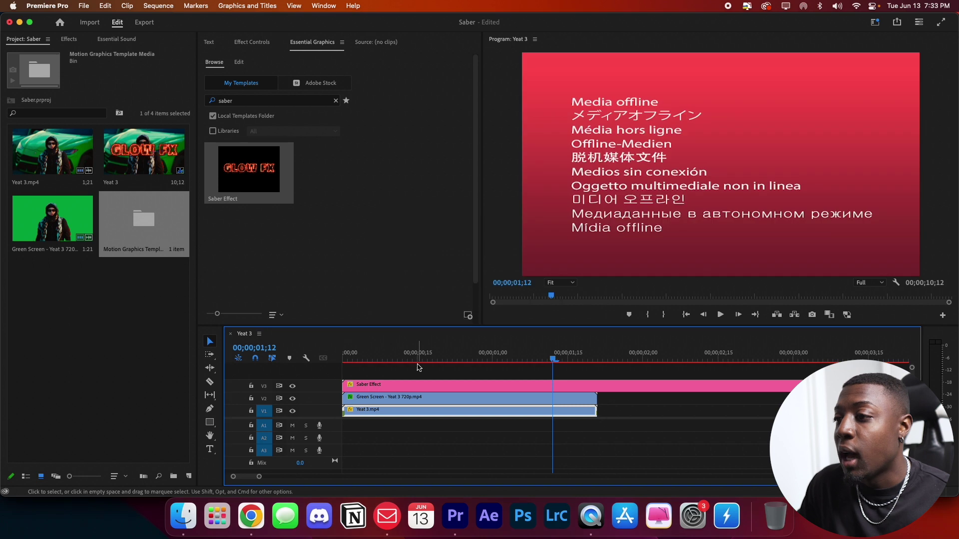
click(419, 363)
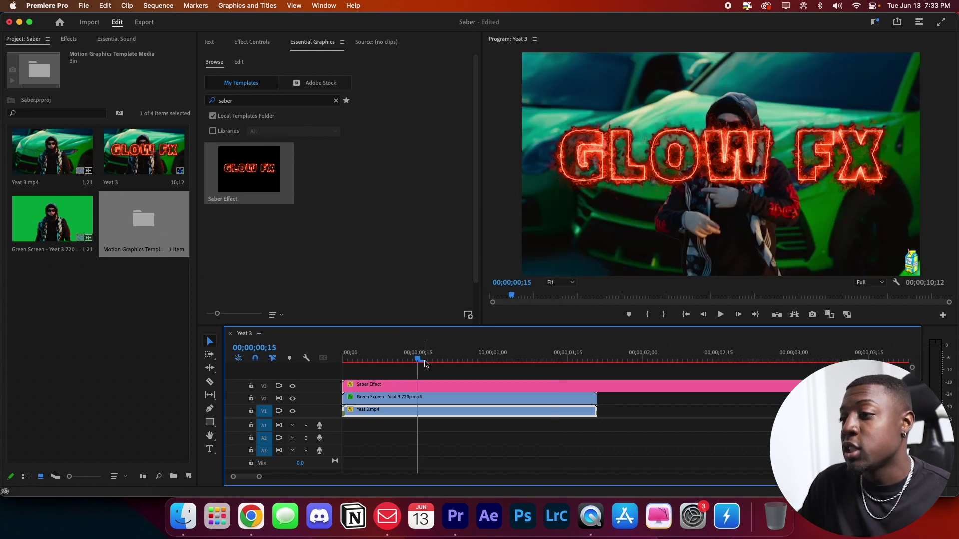
drag(419, 362, 587, 358)
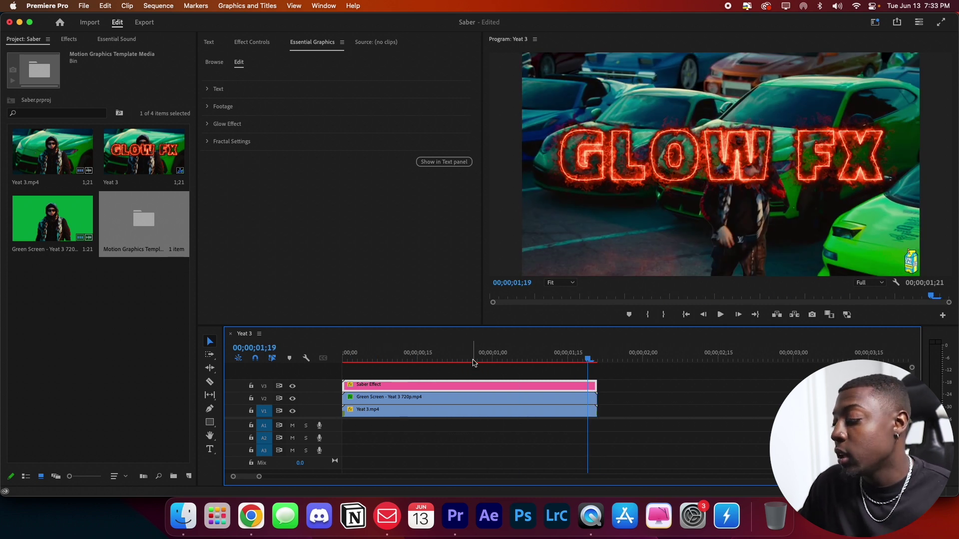
drag(474, 364, 427, 358)
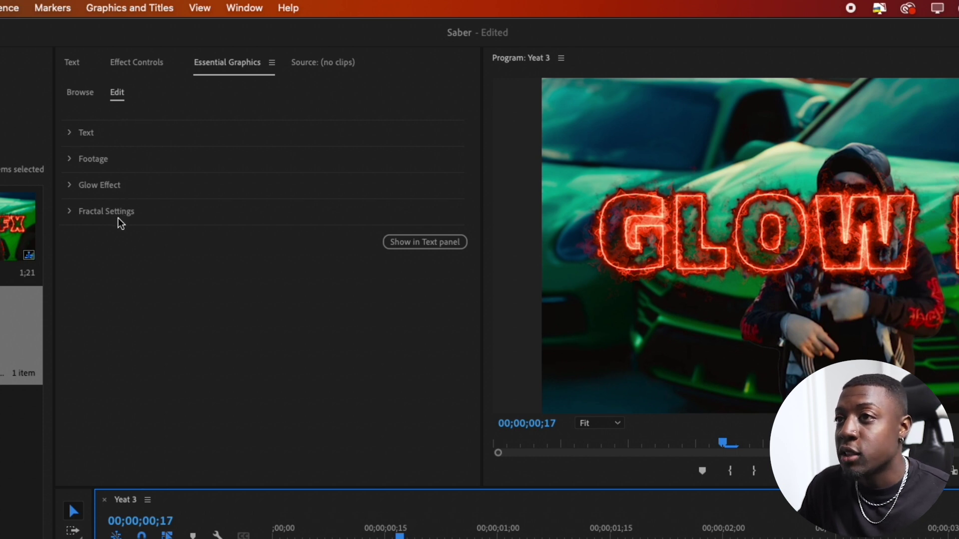
- Drop the Saber Effect's Text Opacity to 0, hiding GLOW FX, and expand Glow Effect
click(70, 132)
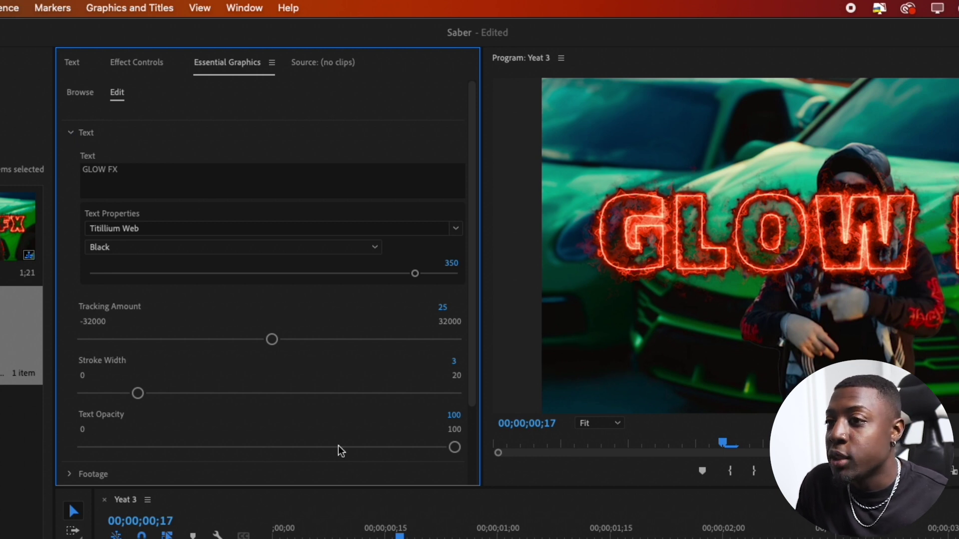
drag(454, 448, 395, 448)
drag(150, 450, 83, 448)
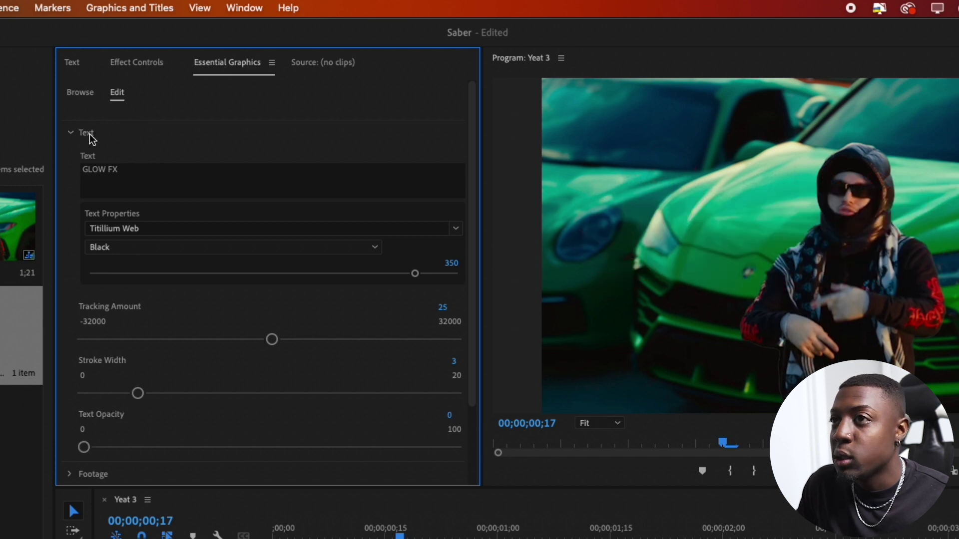
click(71, 133)
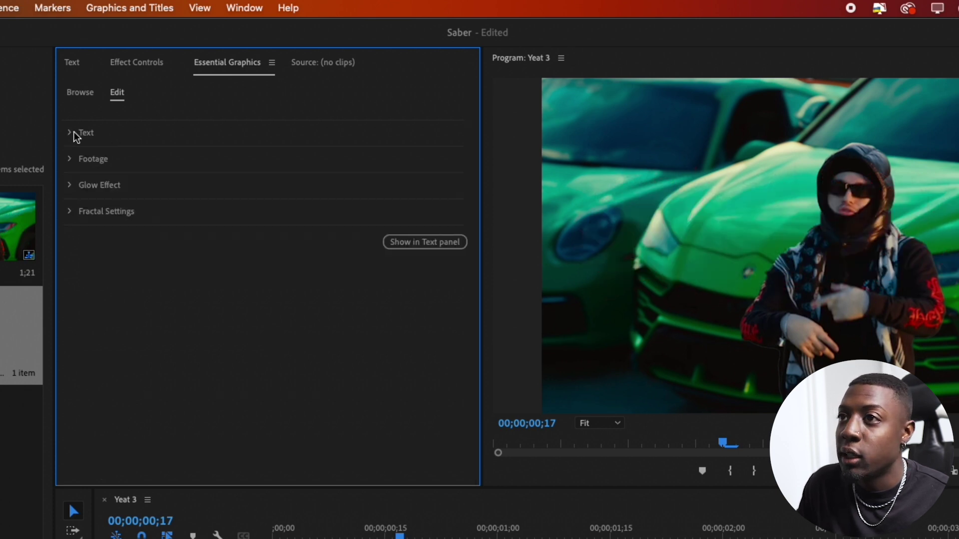
click(71, 183)
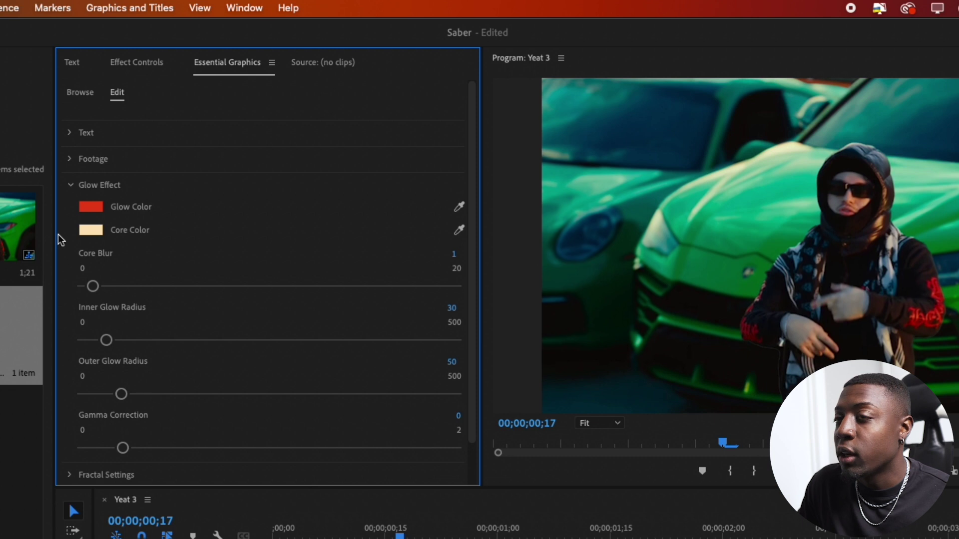
- Set the Glow Color to a fully saturated purple (B700DF)
click(98, 208)
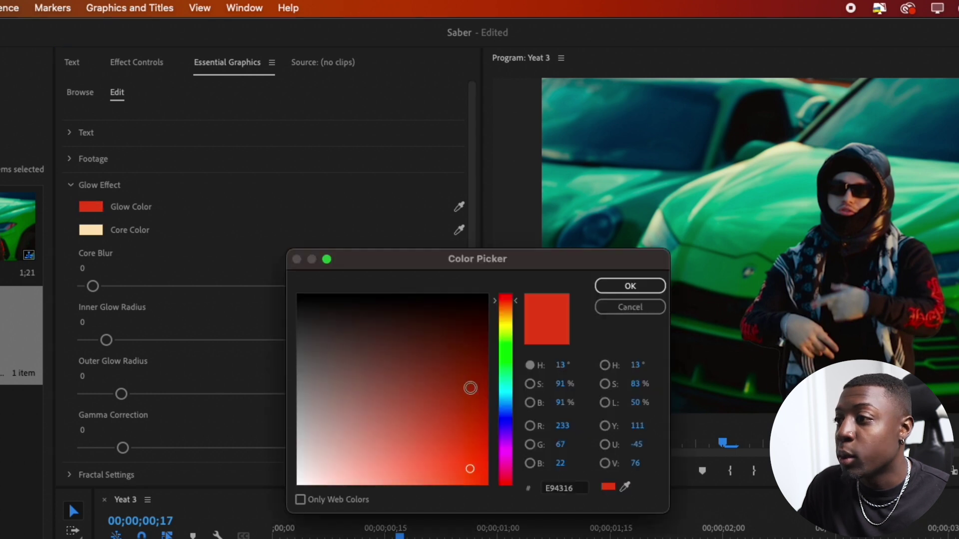
click(510, 454)
drag(510, 455, 511, 446)
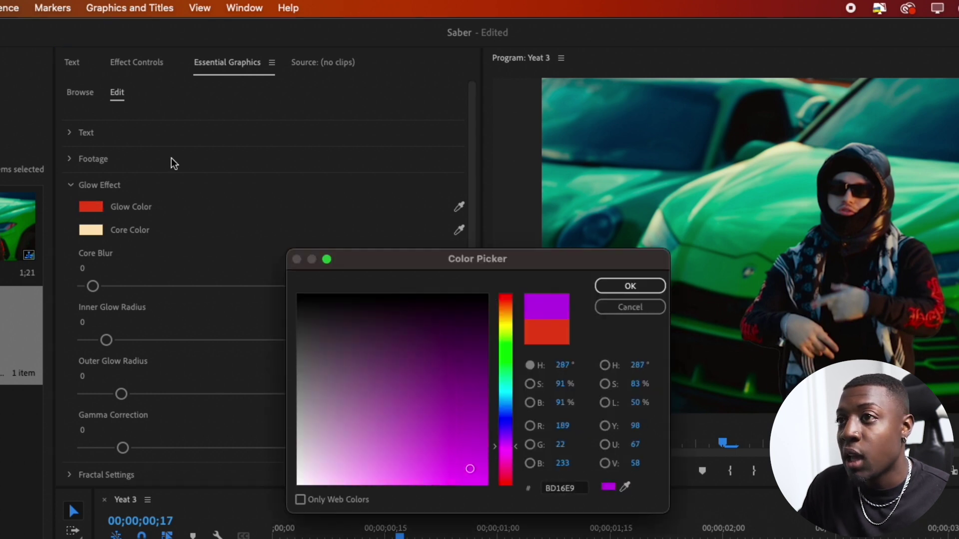
click(514, 449)
mouse_move(477, 462)
mouse_down()
mouse_move(517, 440)
mouse_move(521, 465)
mouse_up()
key(Return)
- Set the Core Color to a pale lilac (F3B7FF)
click(101, 230)
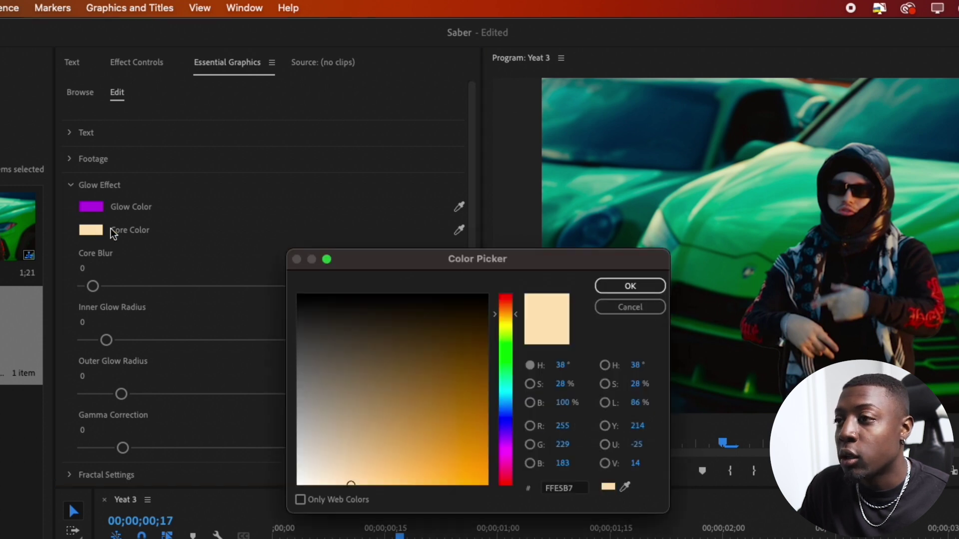
drag(512, 435, 512, 443)
key(Return)
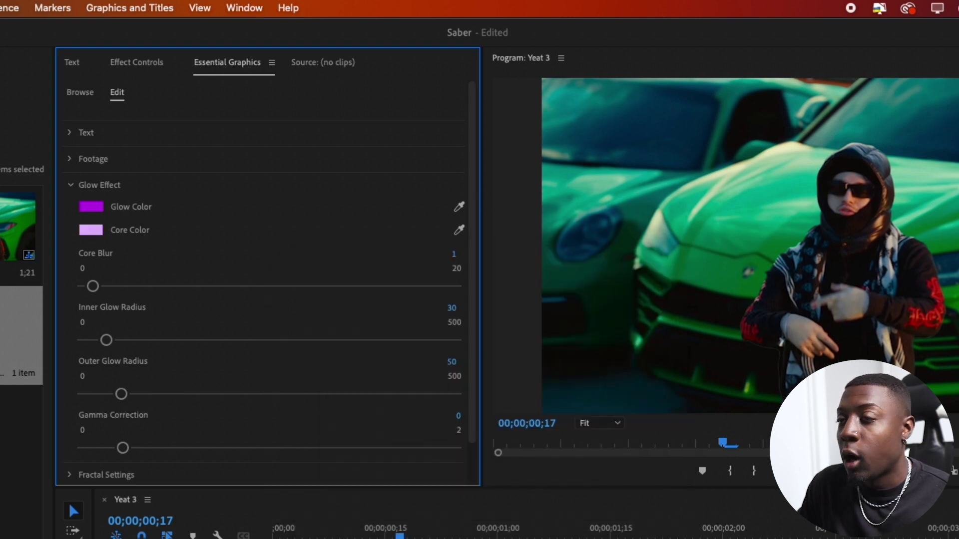
- Raise Footage Opacity to 100 to reveal the purple saber line
click(71, 184)
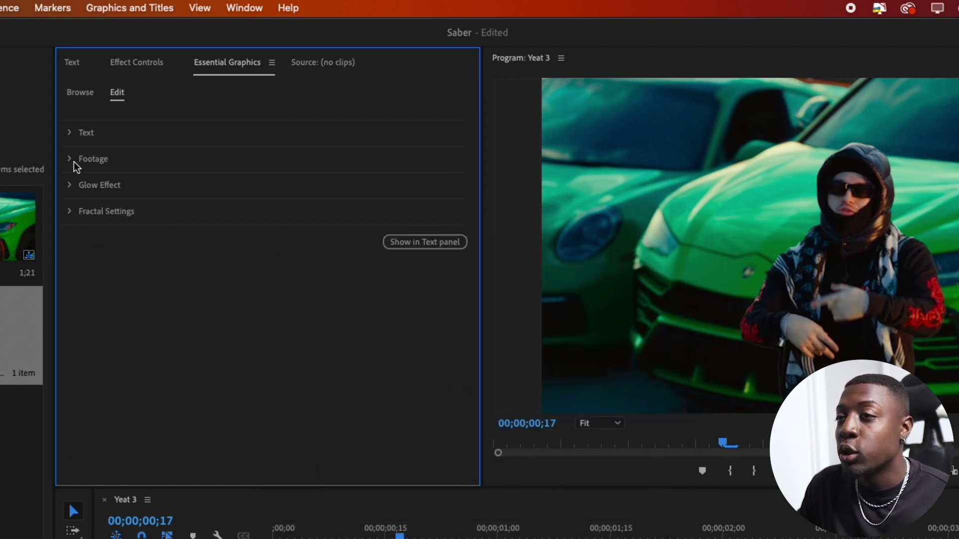
click(74, 161)
drag(84, 255, 517, 270)
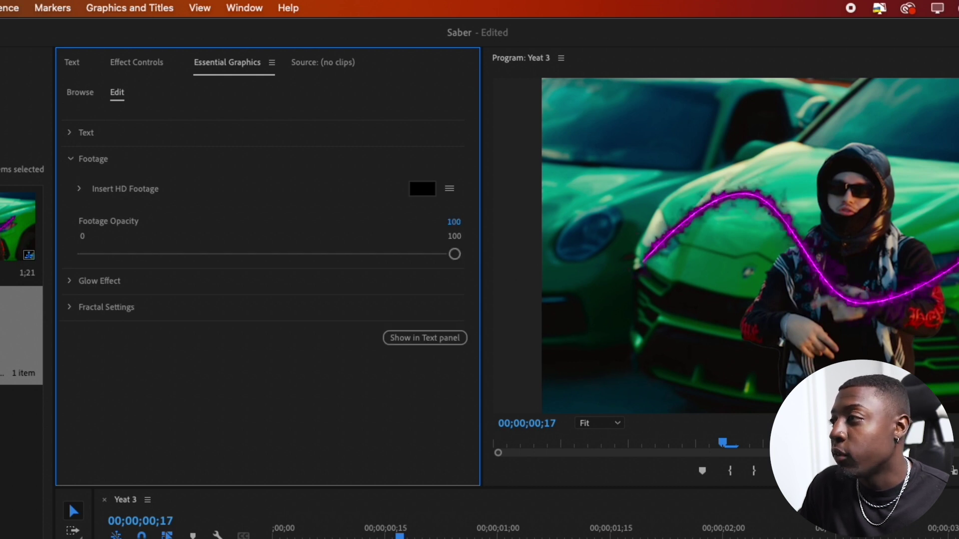
- Change the Glow Color to the brighter purple D138F3 and expand Insert HD Footage
click(74, 159)
click(72, 185)
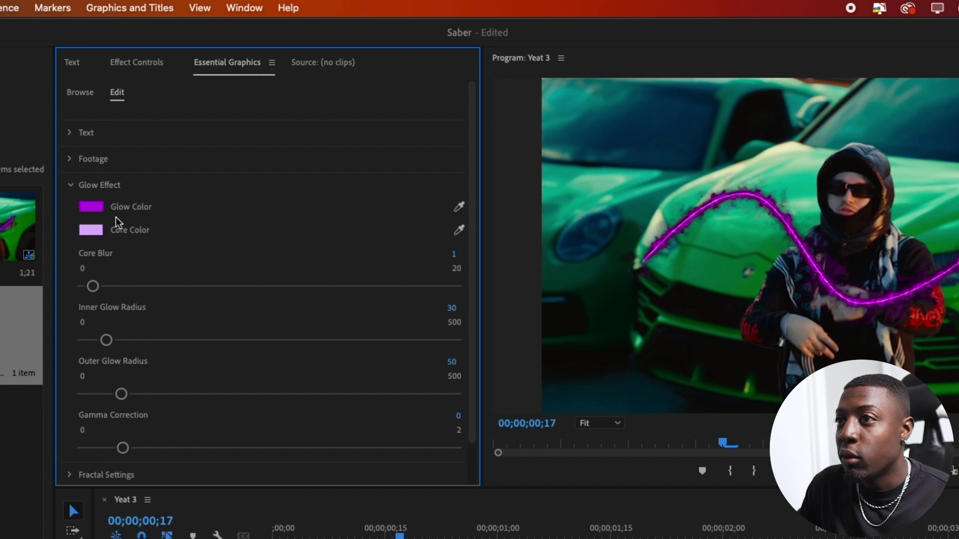
click(95, 209)
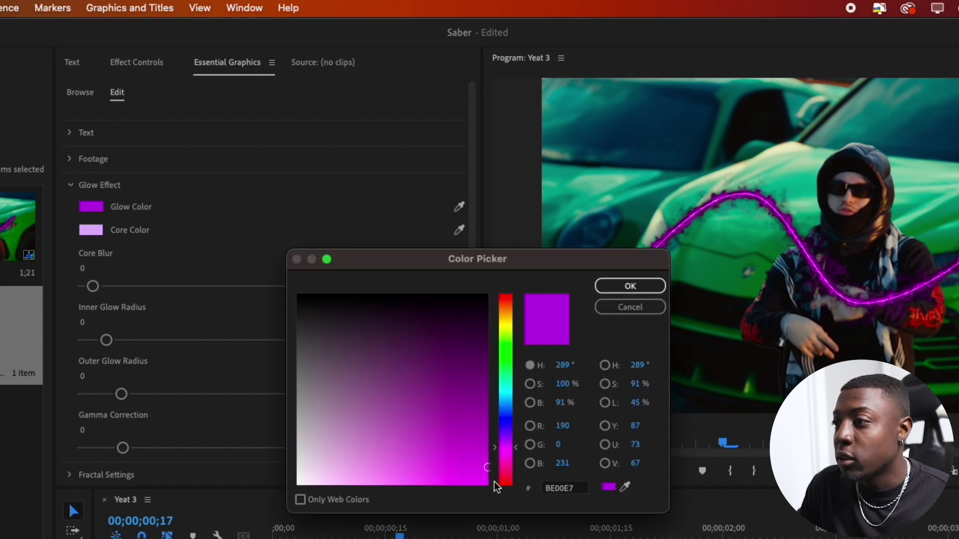
click(444, 476)
click(627, 287)
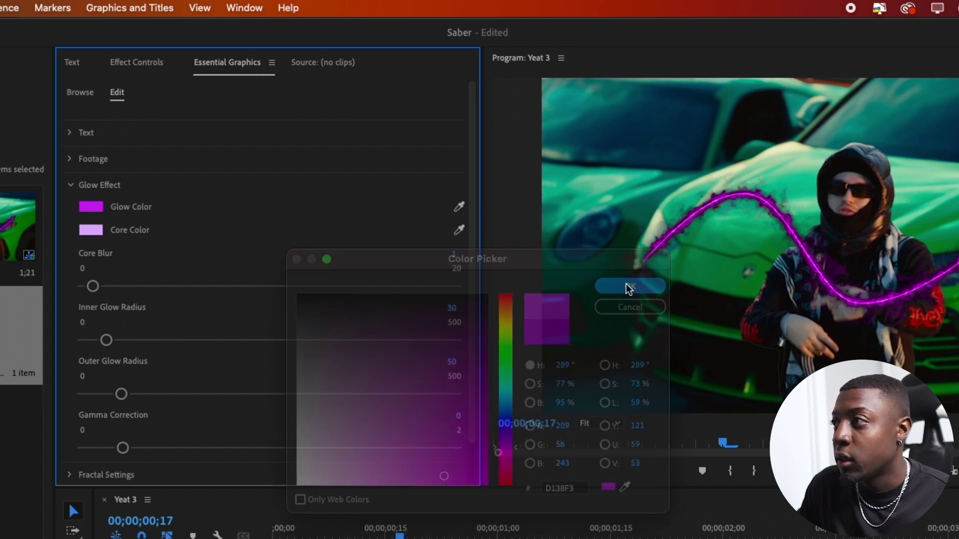
click(70, 185)
click(72, 159)
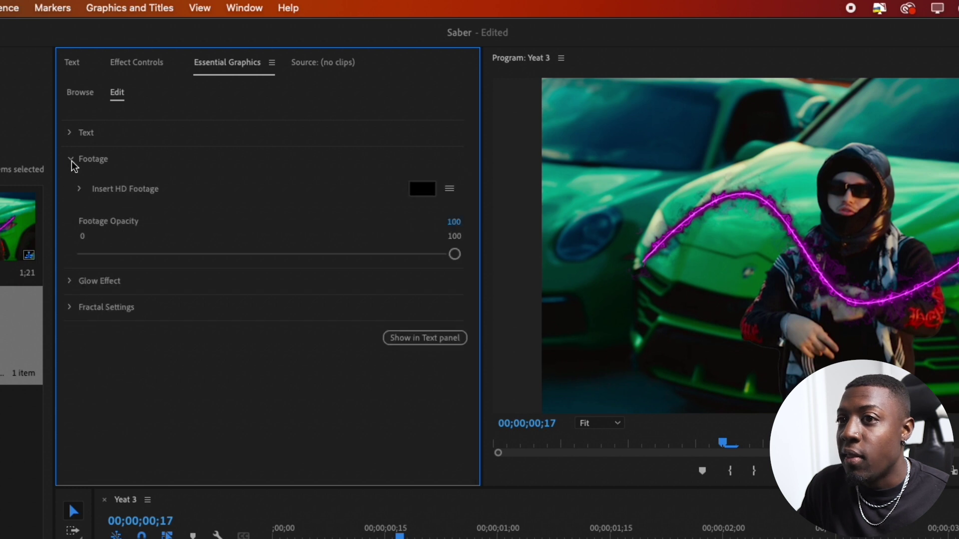
click(79, 188)
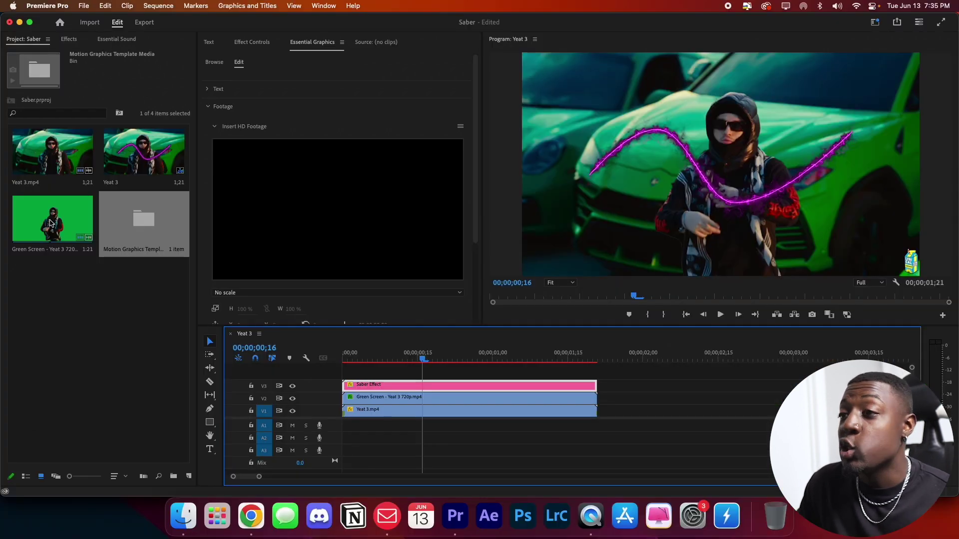
- Undo inserting the Green Screen clip as footage and duplicate it onto a new top track
drag(51, 223, 350, 222)
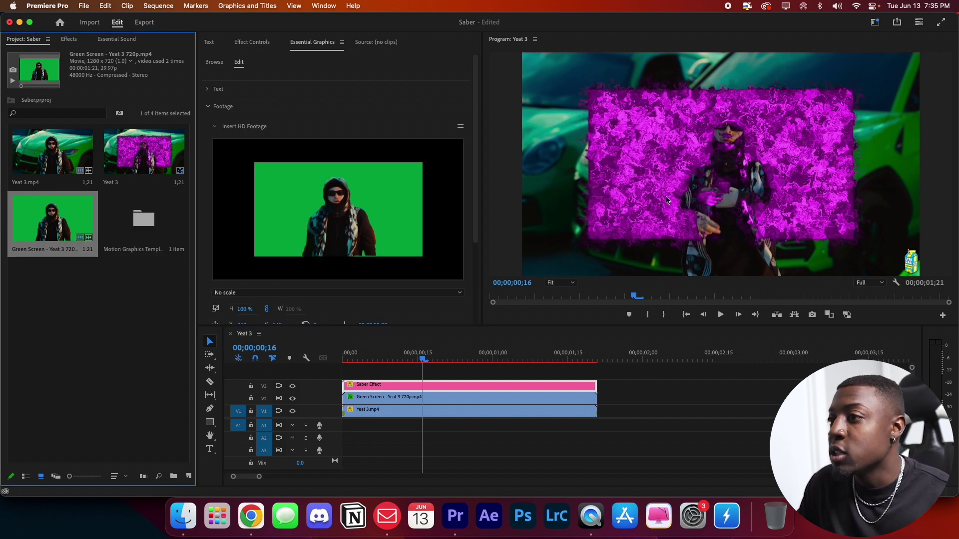
key(super+z)
click(399, 396)
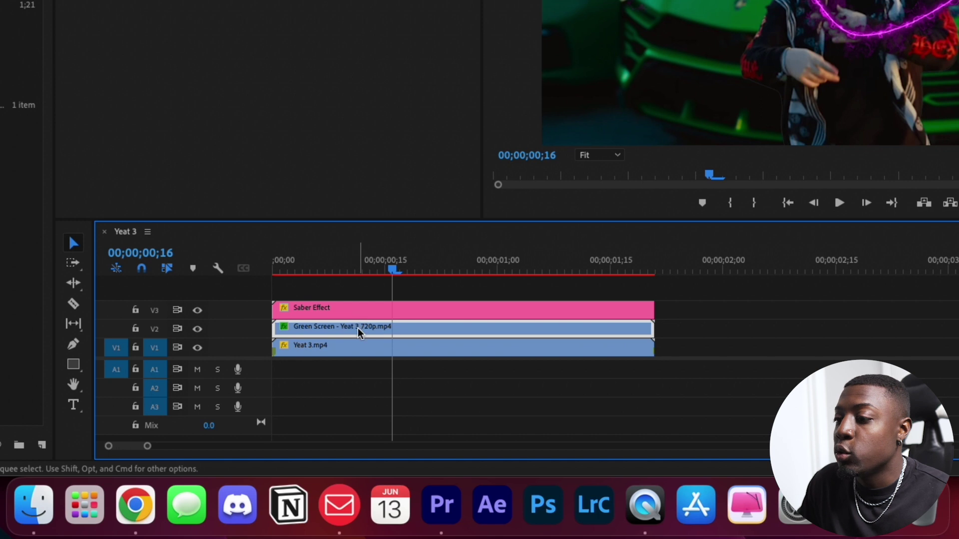
drag(354, 328, 352, 292)
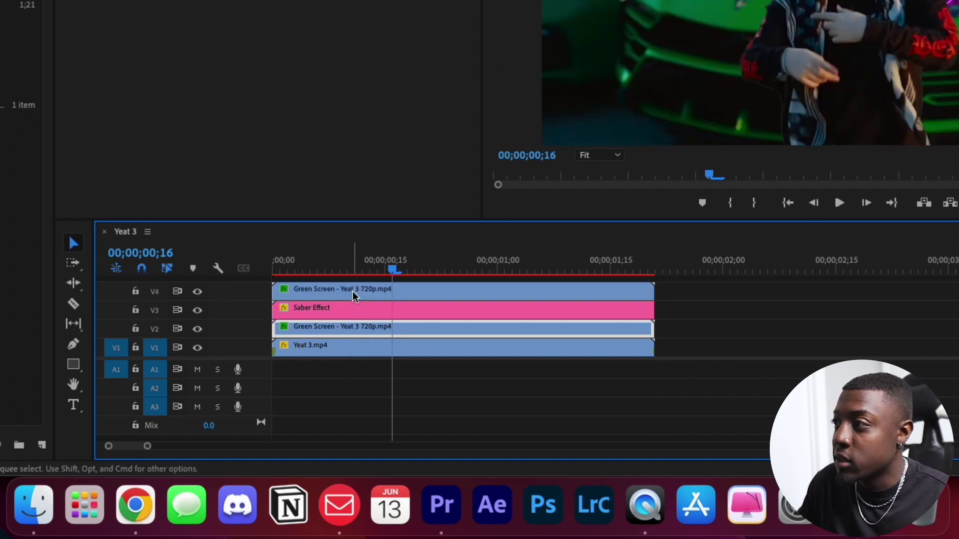
- Nest the V2 Green Screen clip as Nested Sequence 04, keeping the default name
click(362, 327)
right_click(362, 328)
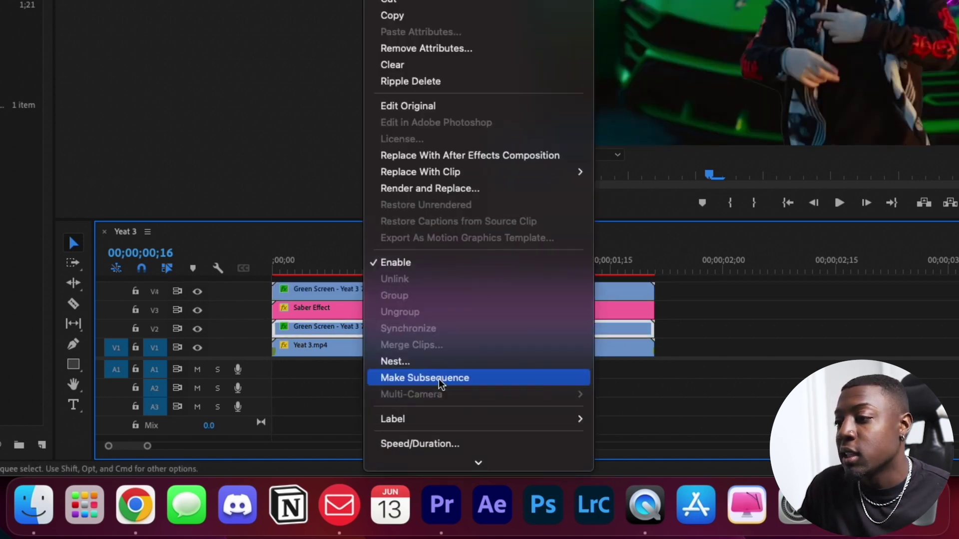
click(418, 360)
key(Return)
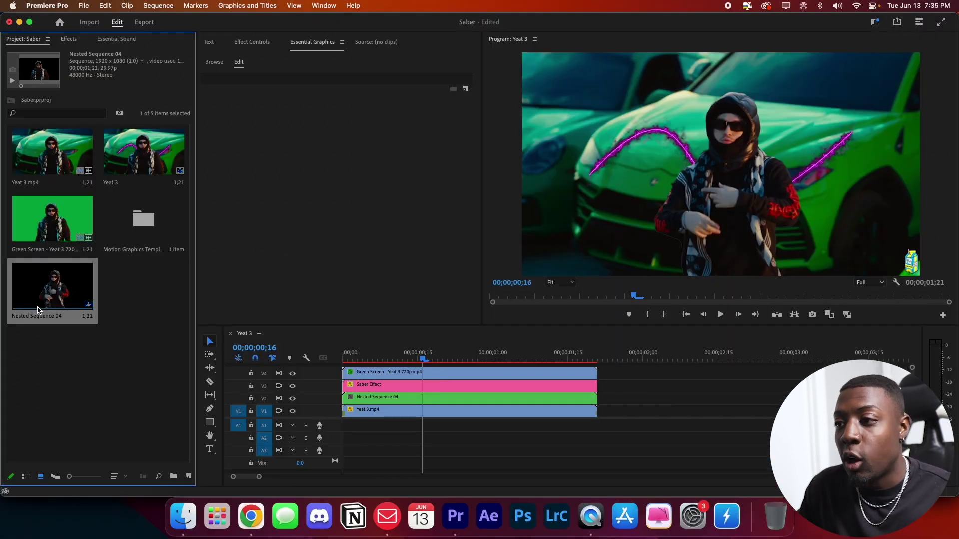
- Load Nested Sequence 04 into the Saber Effect's Insert HD Footage slot and hide track V4
click(387, 391)
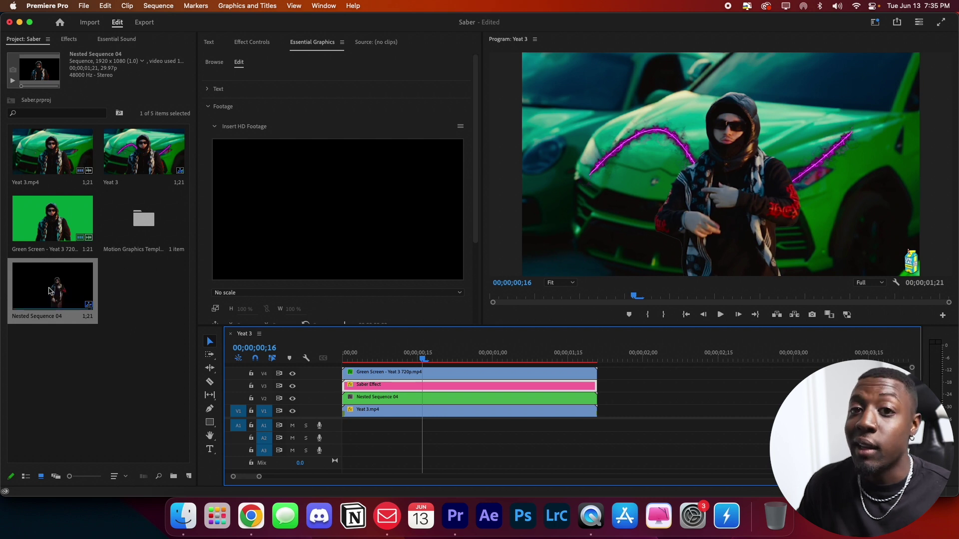
drag(50, 291, 299, 235)
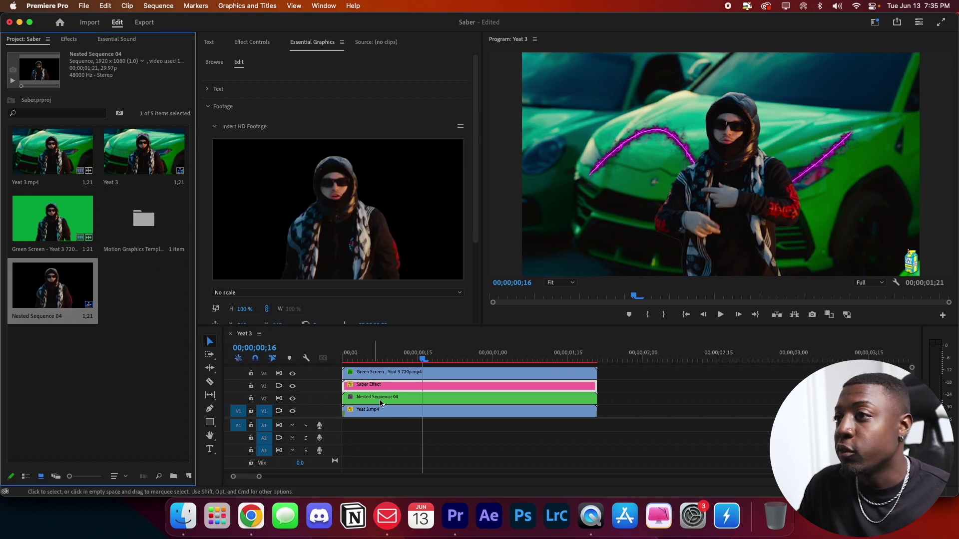
click(292, 374)
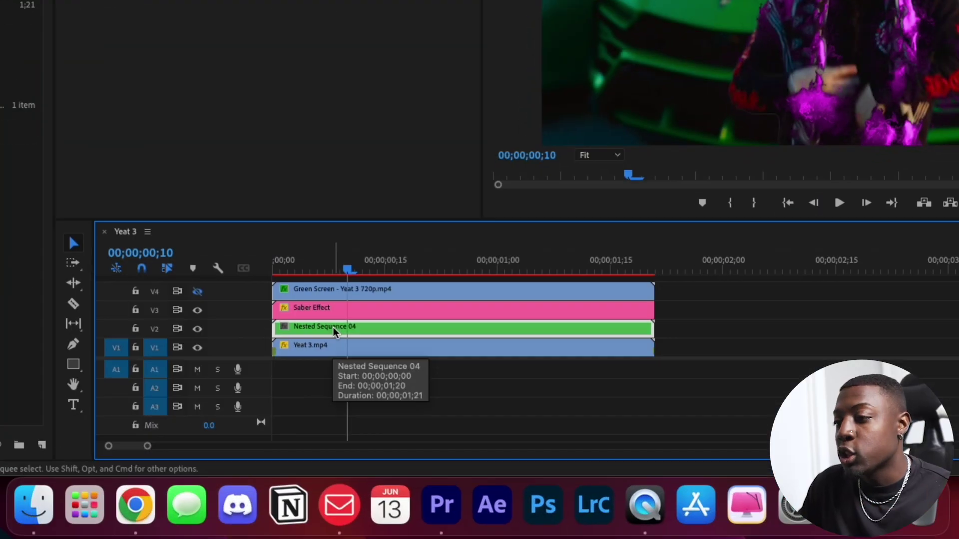
- Inside Nested Sequence 04, put Find Edges (searched as 'find') on the green-screen clip, then go back to Yeat 3
double_click(333, 328)
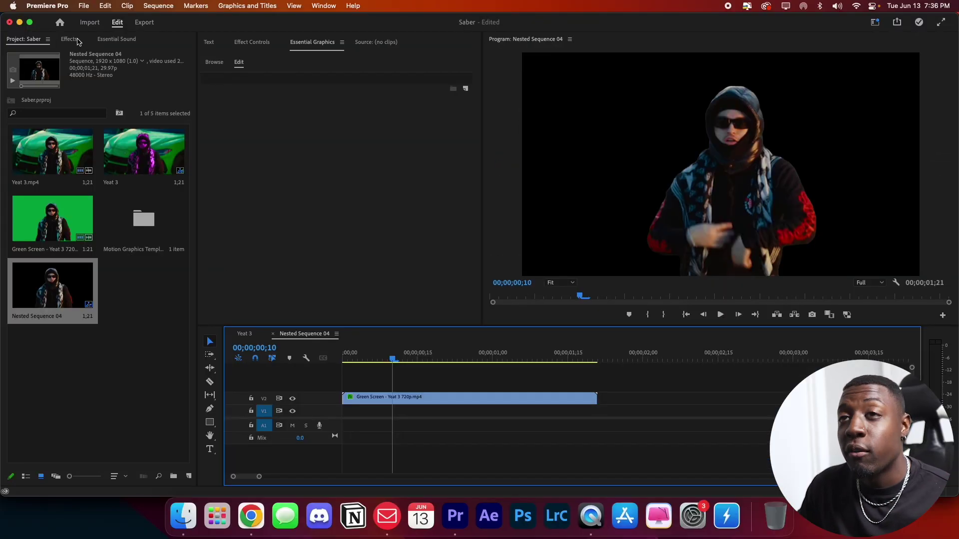
click(78, 40)
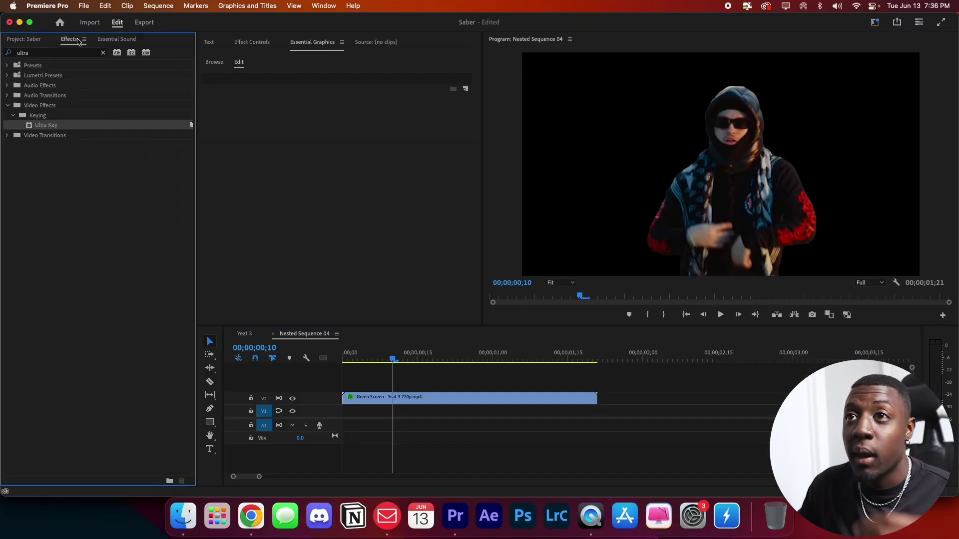
click(103, 53)
text(find)
drag(48, 145, 434, 402)
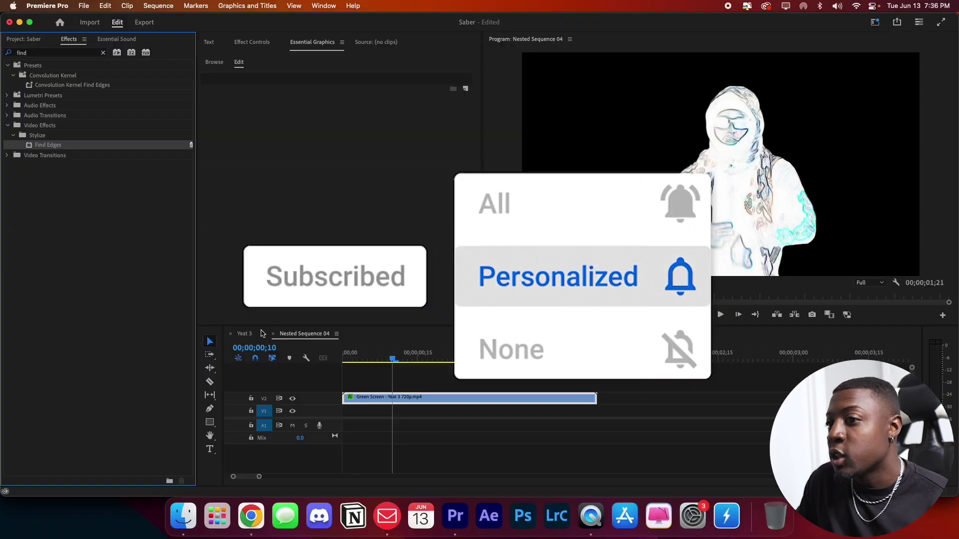
click(258, 334)
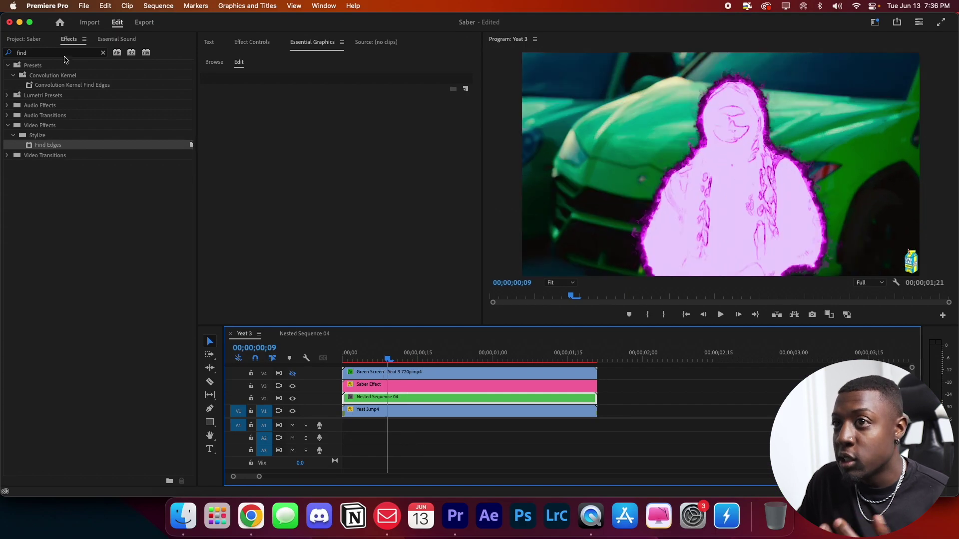
- In Nested Sequence 04, add Channel > Invert (searched as 'inve') to the V2 green-screen clip
click(317, 336)
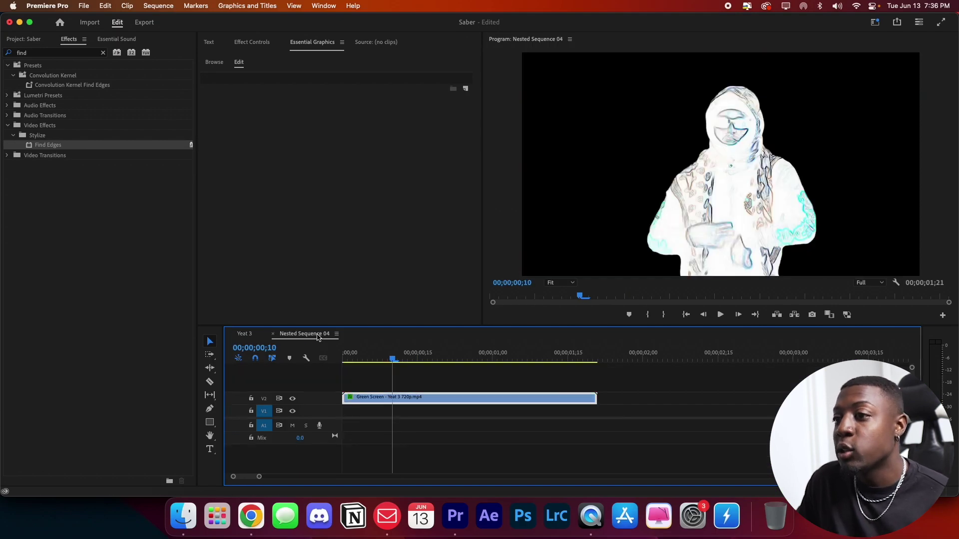
click(103, 52)
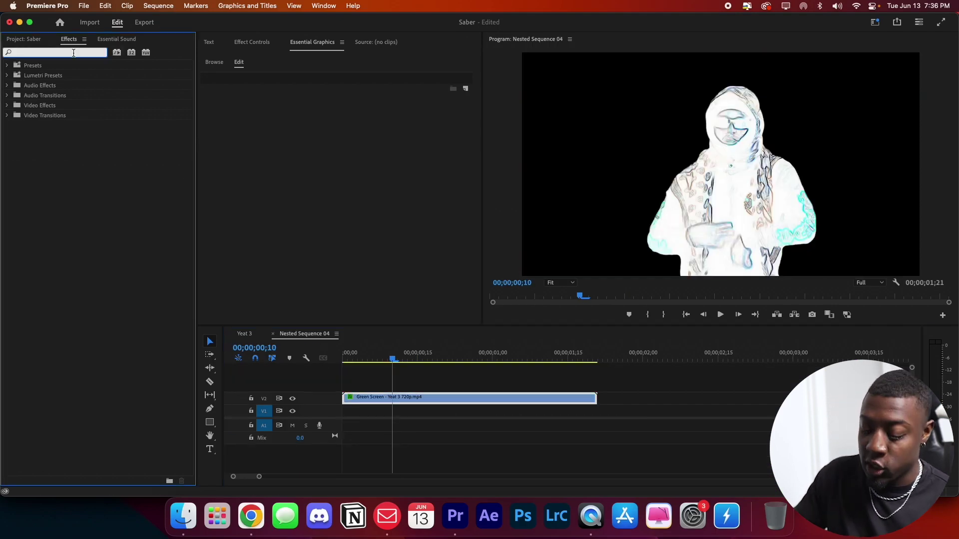
text(invert)
scroll(45, 463, down, 15)
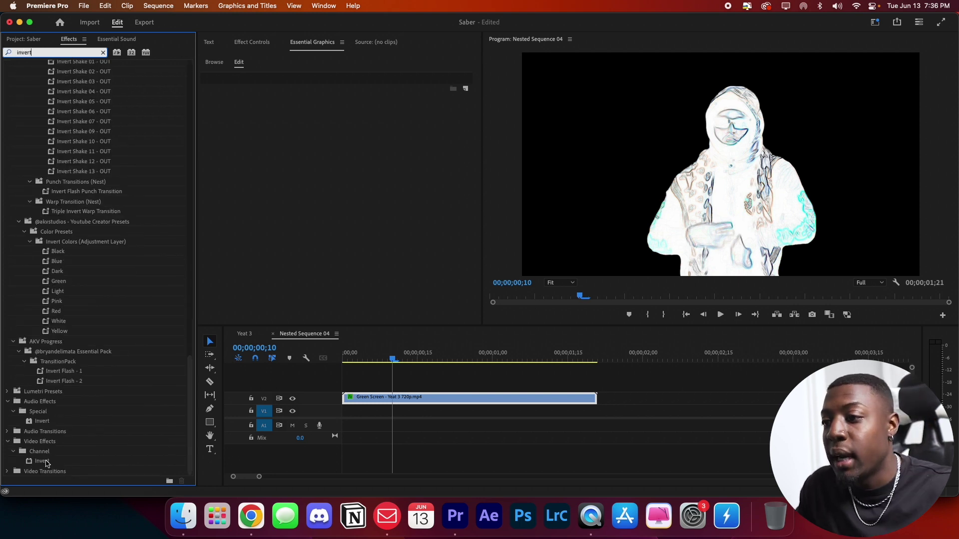
click(45, 462)
drag(45, 462, 380, 411)
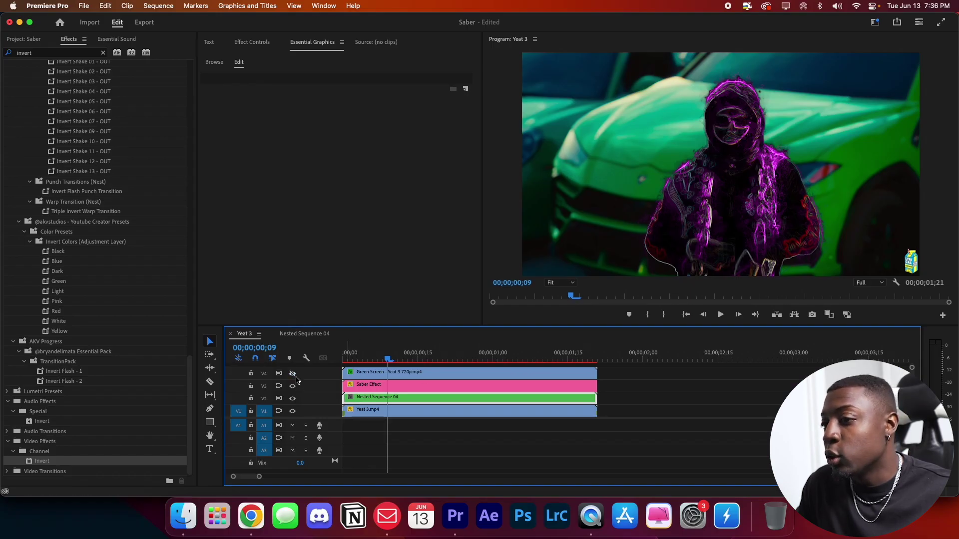
- Make track V4 visible again and render Yeat 3 previews from the start
click(294, 374)
click(396, 377)
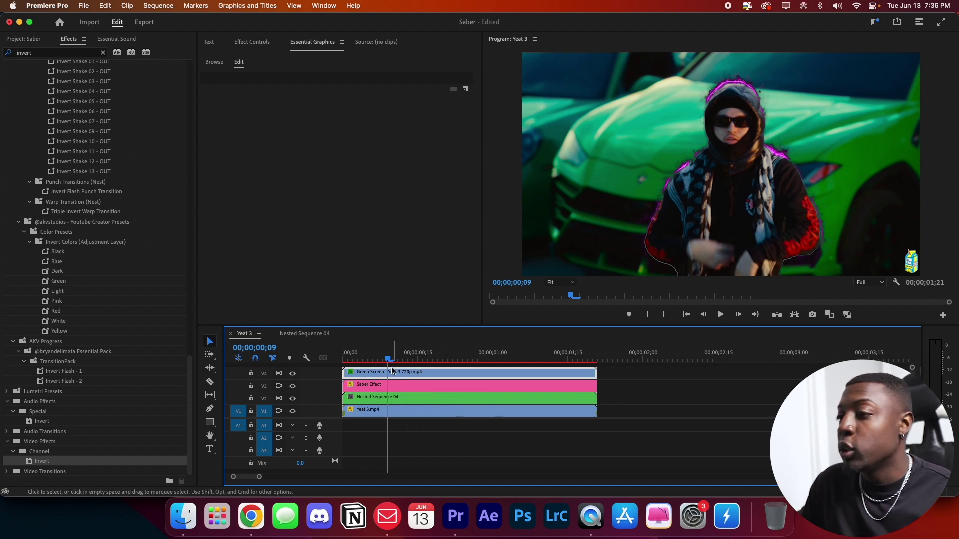
drag(387, 358, 344, 362)
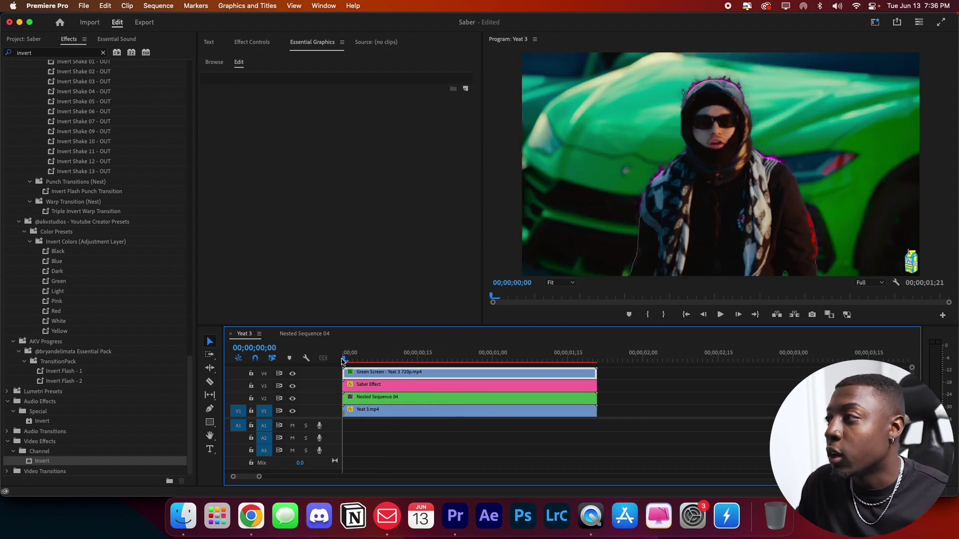
key(Return)
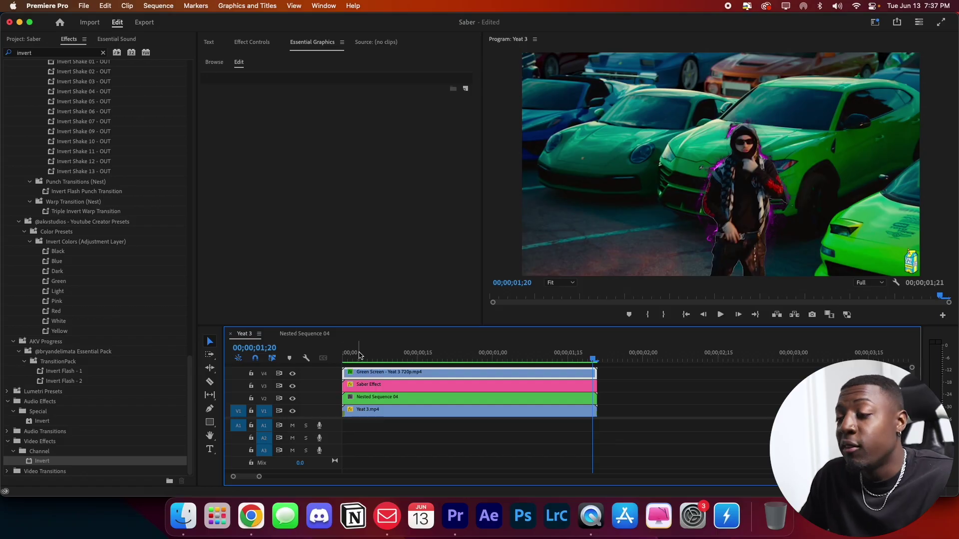
click(368, 355)
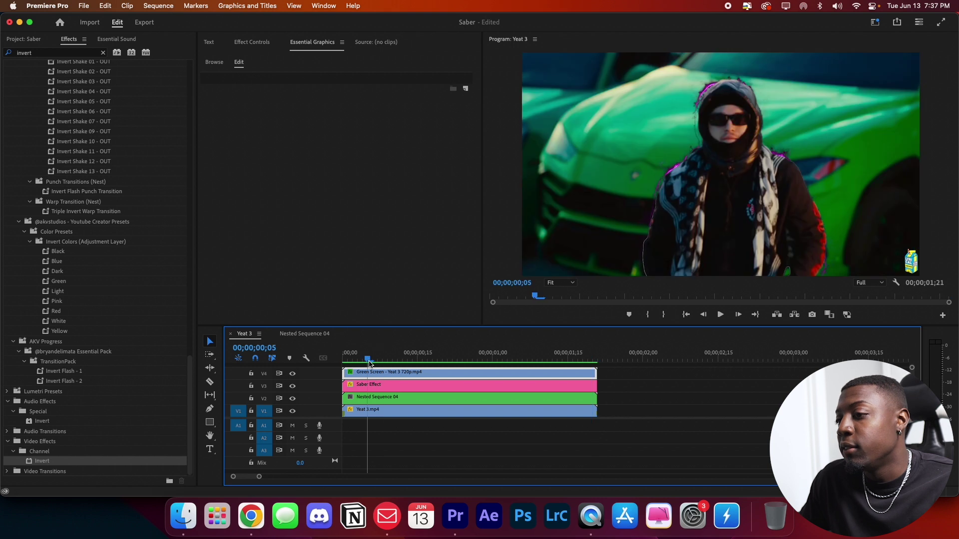
- Tick Invert under Find Edges in Nested Sequence 04's Effect Controls, then return to Yeat 3
double_click(361, 399)
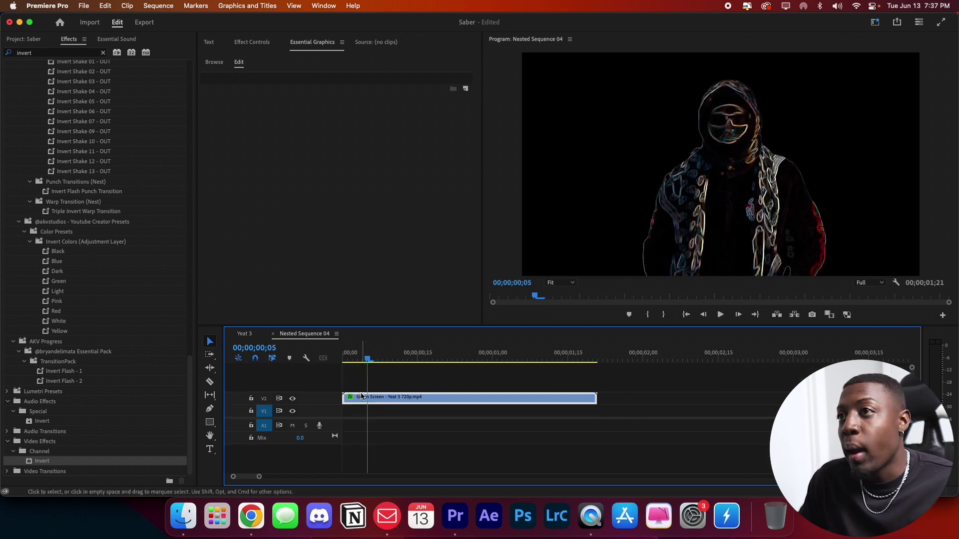
click(252, 42)
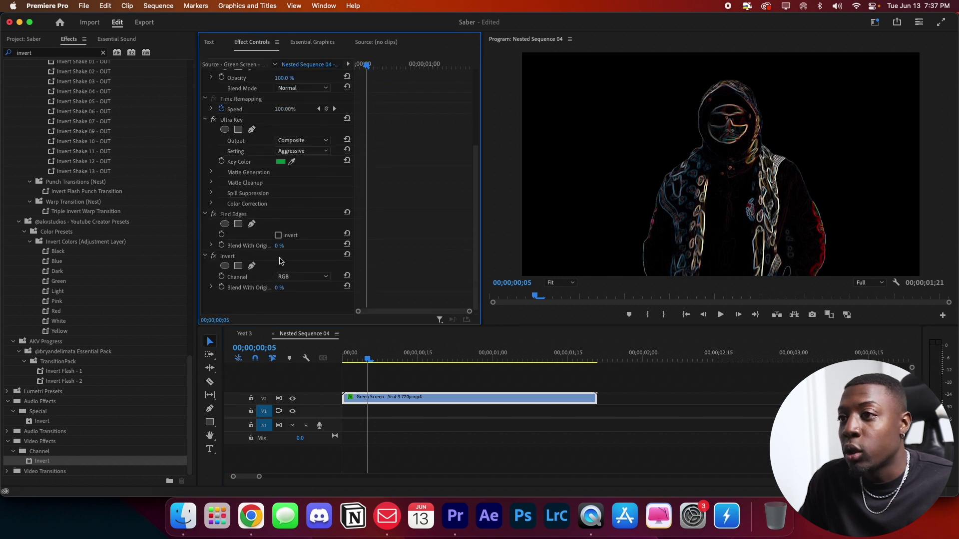
click(278, 236)
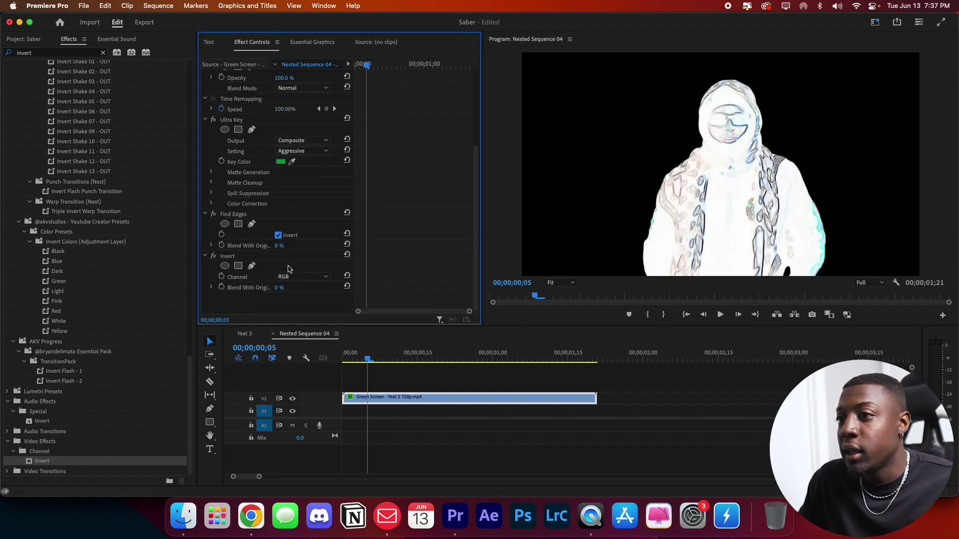
click(247, 333)
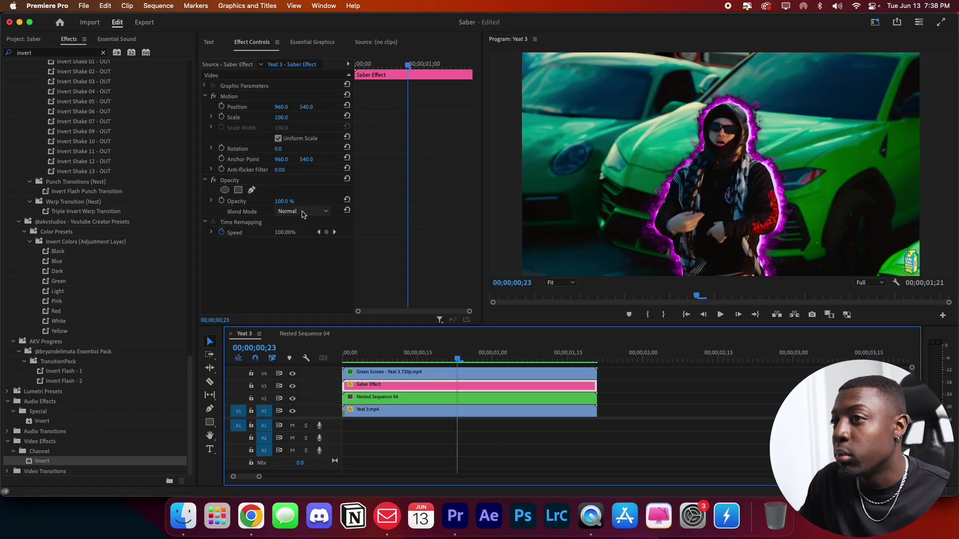
- Change the Saber Effect's Opacity blend mode to Screen
click(303, 212)
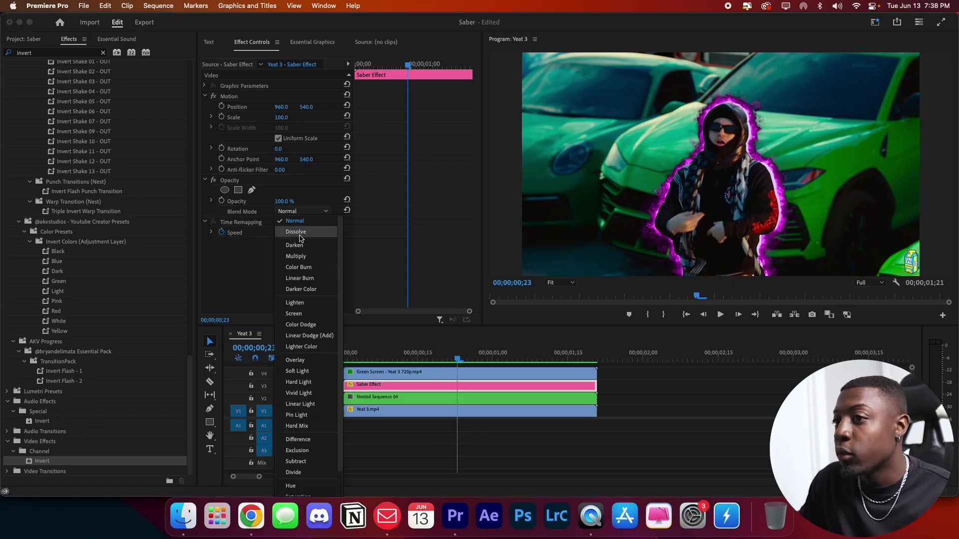
click(293, 313)
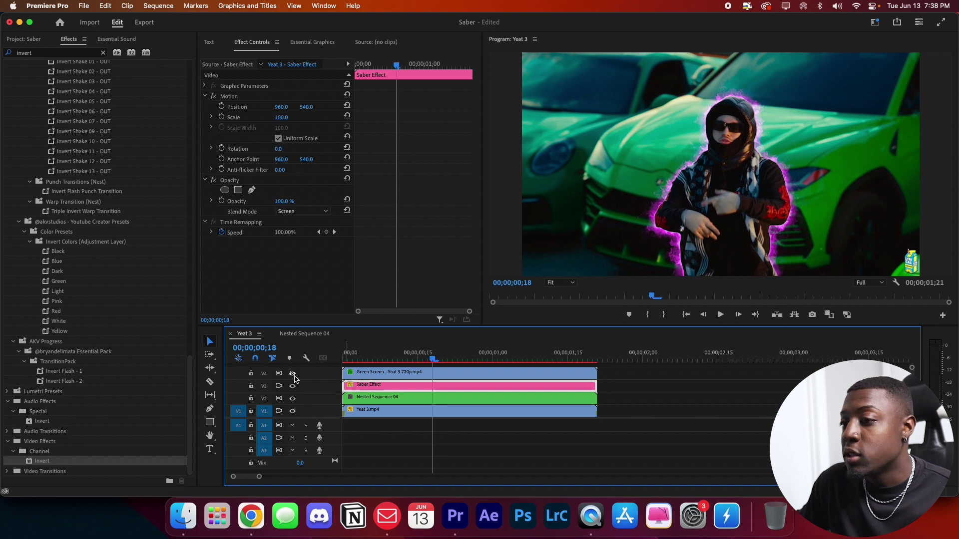
- Turn off track V4's visibility and put the playhead back at the sequence start
click(293, 374)
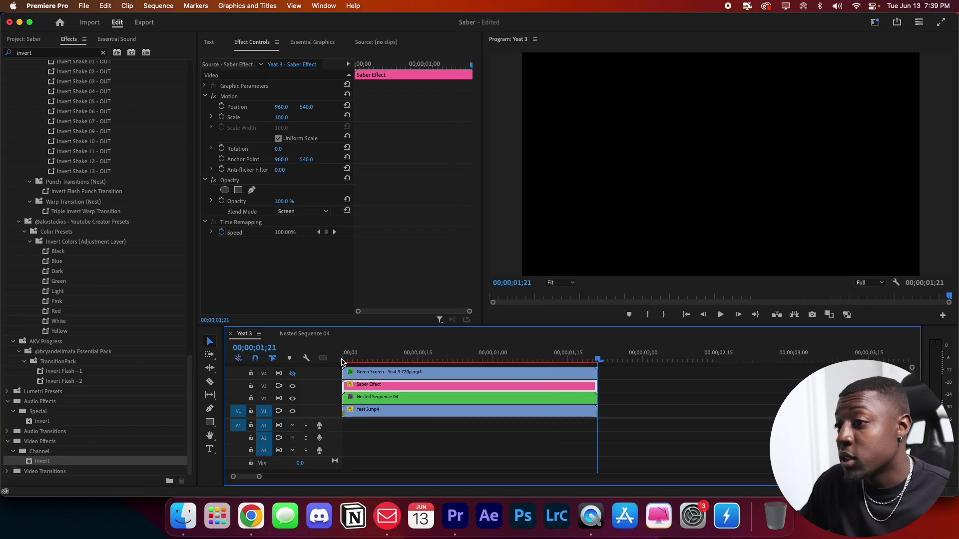
click(343, 360)
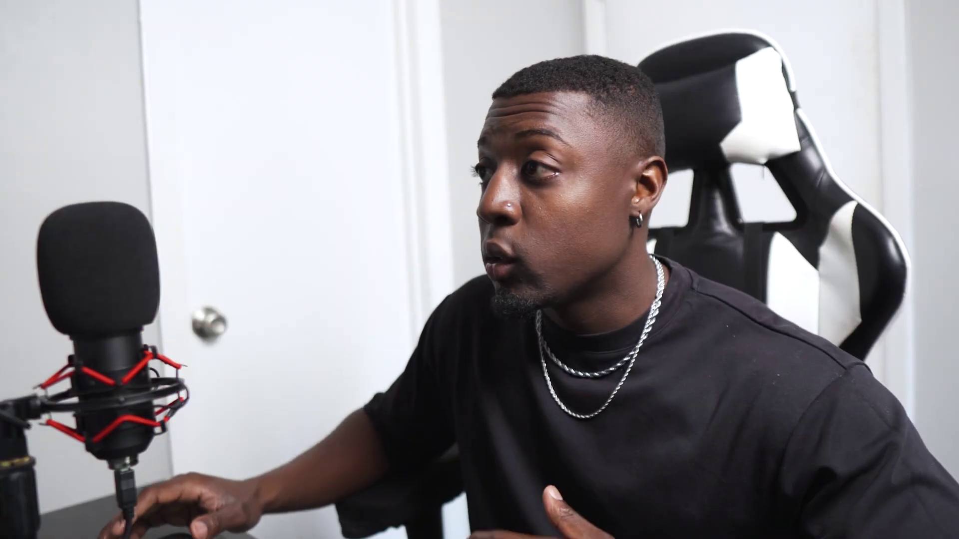